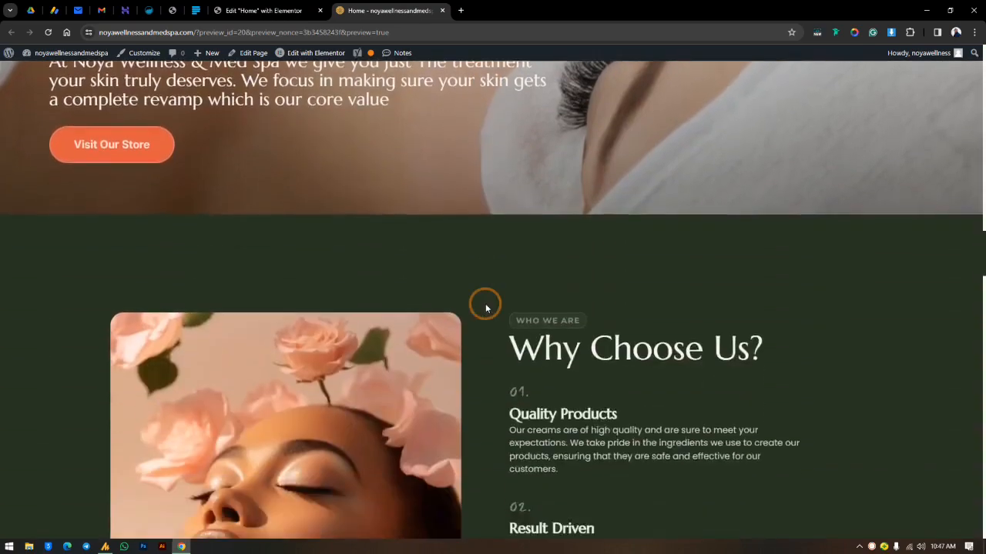
# Step: Examine the home page preview, comparing the image and text layouts of the two "Why Choose Us?" sections
pyautogui.scroll(-15, 485, 308)
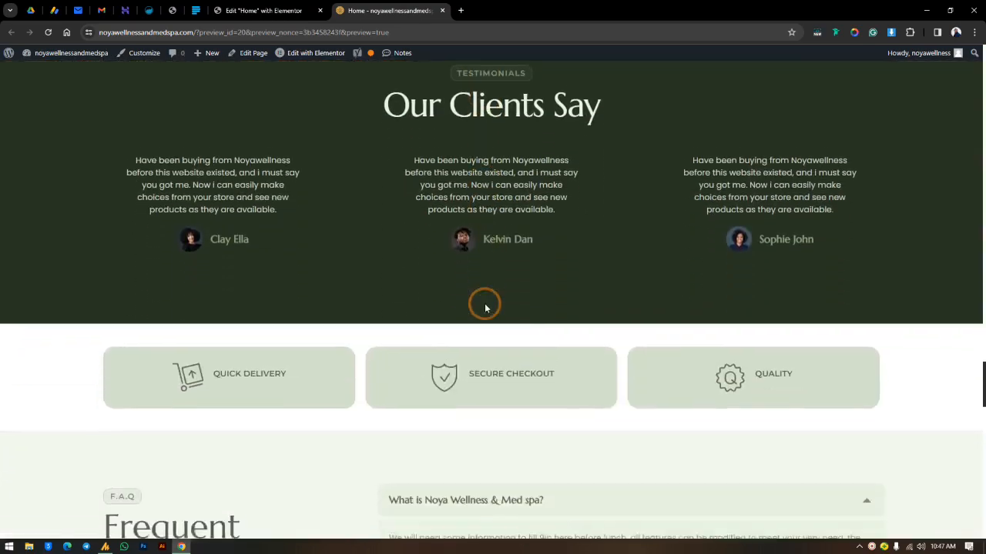
pyautogui.scroll(-1, 485, 308)
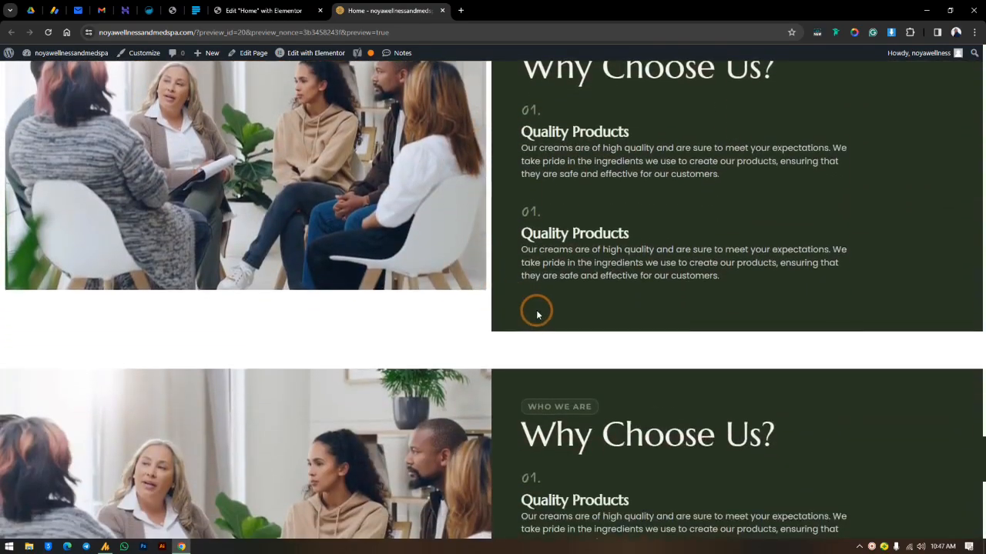
pyautogui.scroll(2, 534, 308)
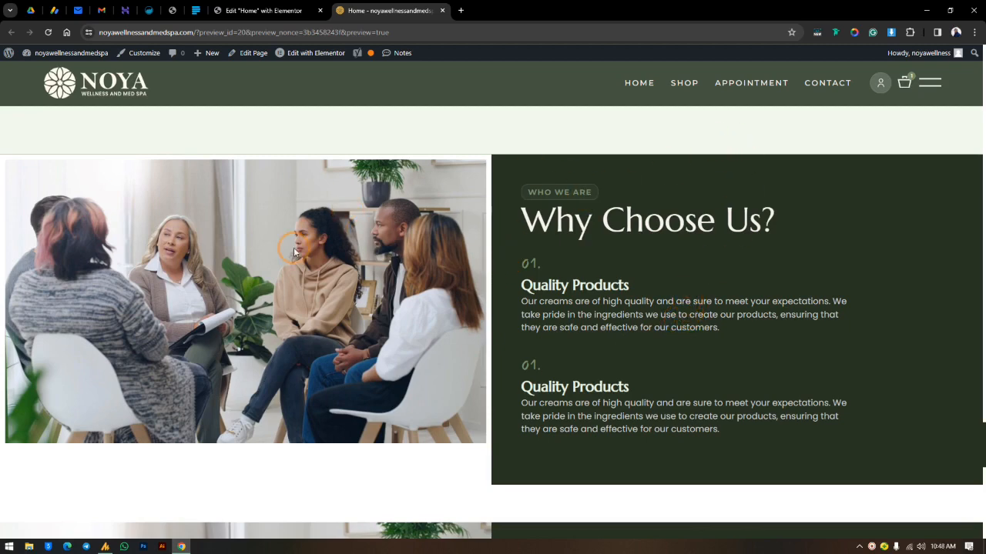
pyautogui.scroll(-5, 397, 287)
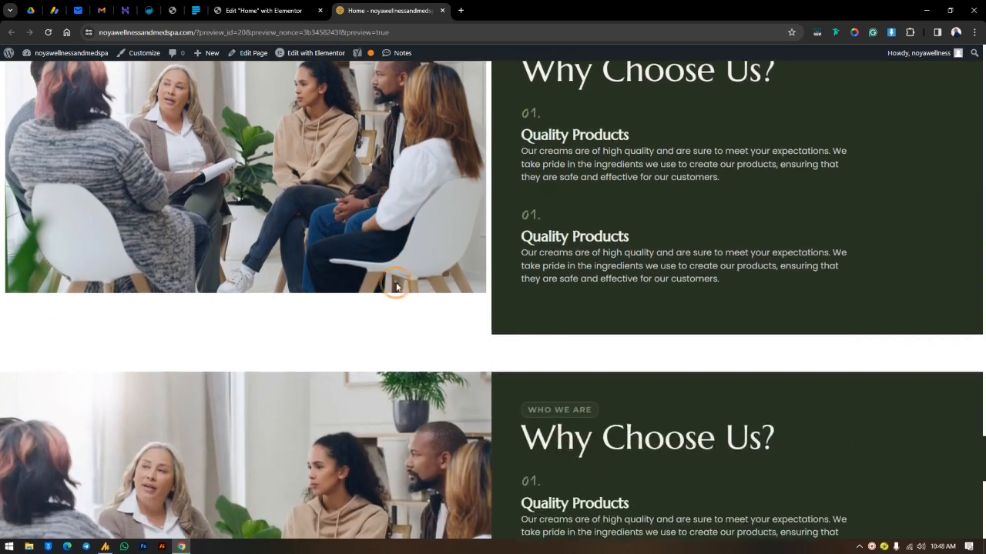
pyautogui.scroll(1, 359, 255)
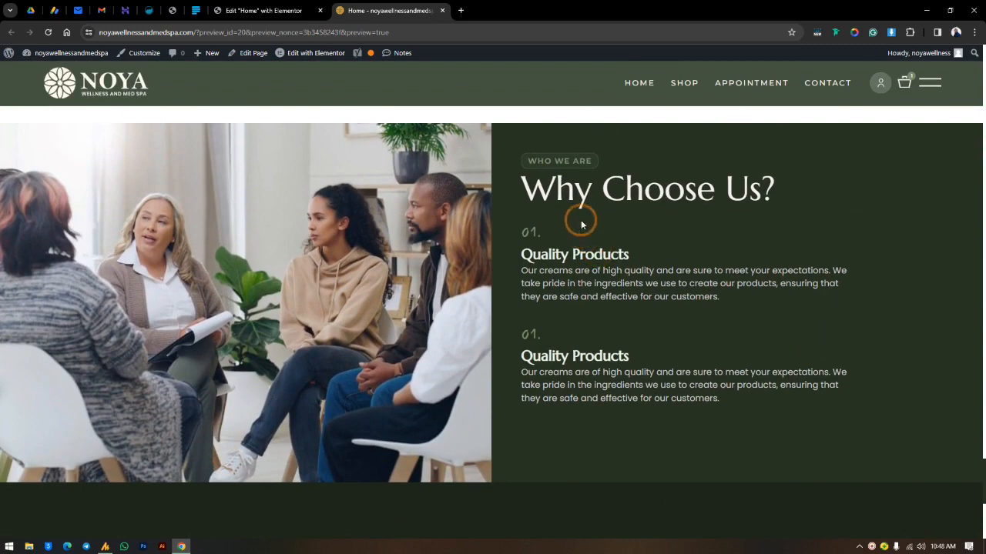
# Step: Return to the Elementor editor, add a single-column container below the FAQ section and set its content width to Full Width
pyautogui.click(273, 6)
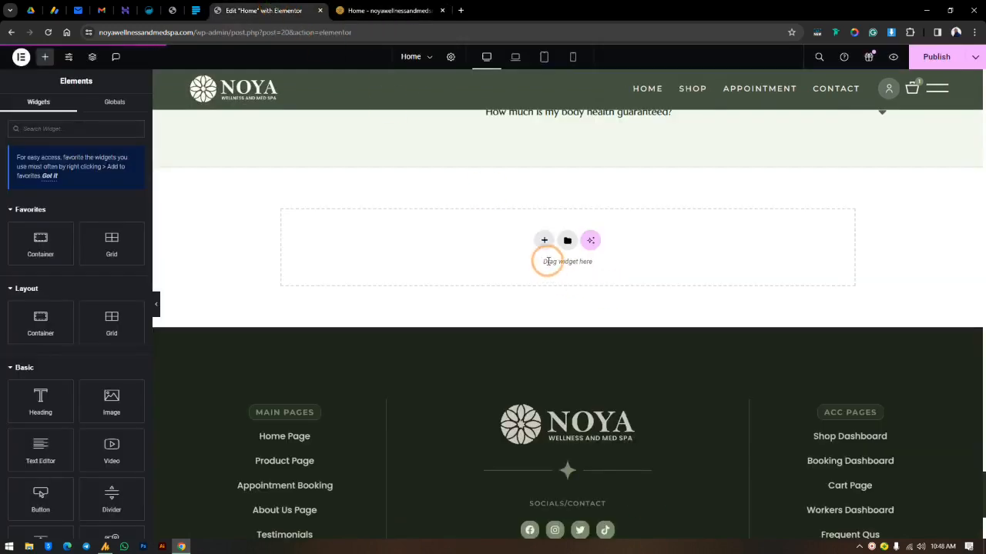
pyautogui.click(547, 241)
pyautogui.click(534, 268)
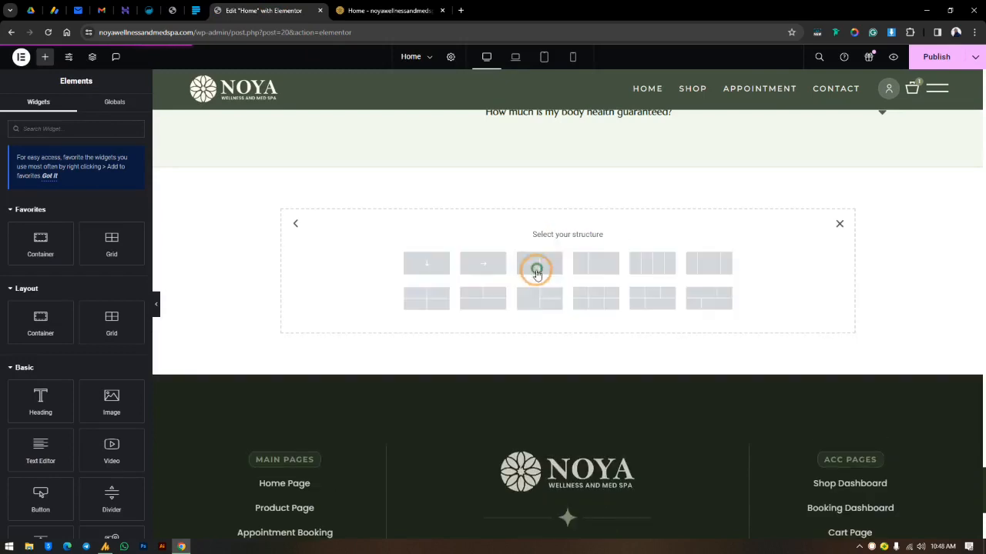
pyautogui.click(447, 295)
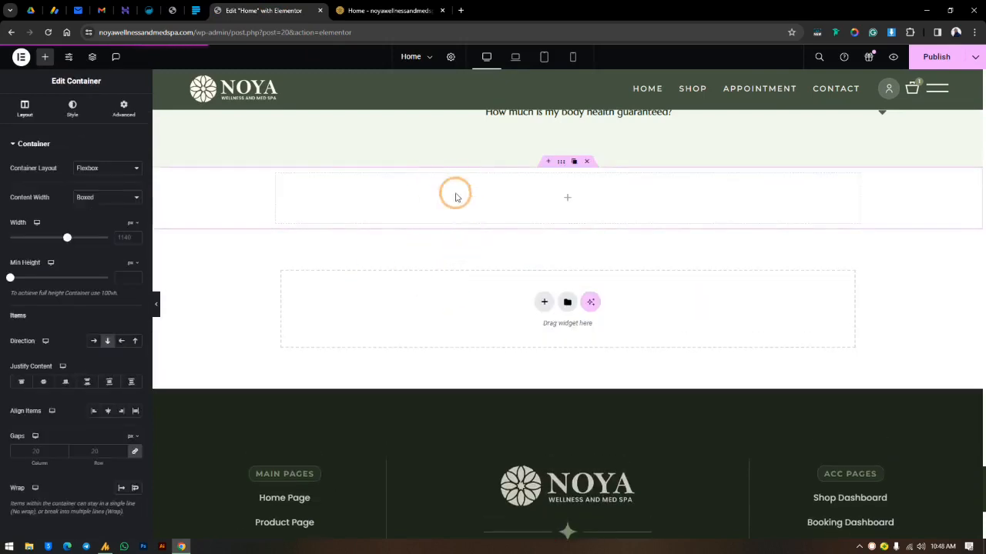
pyautogui.click(96, 198)
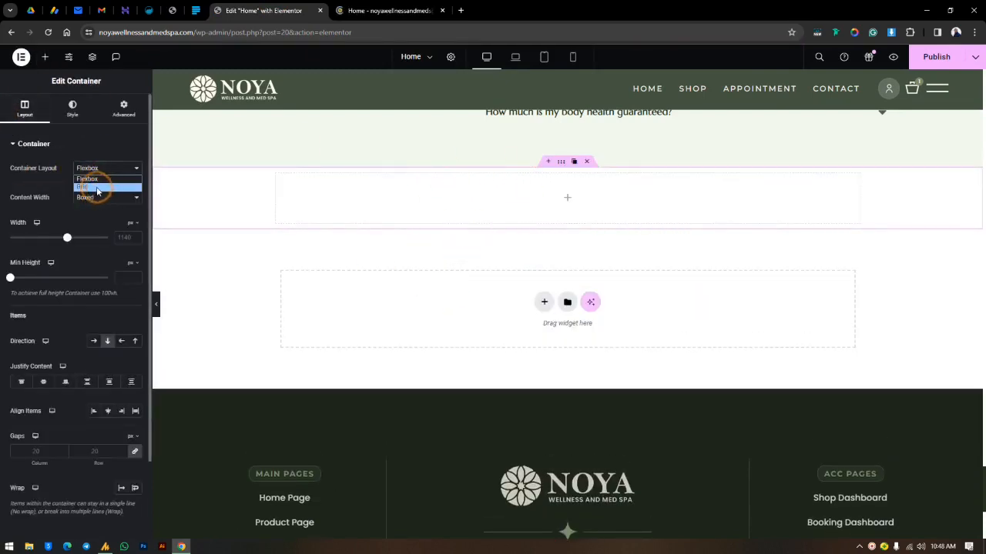
pyautogui.click(97, 221)
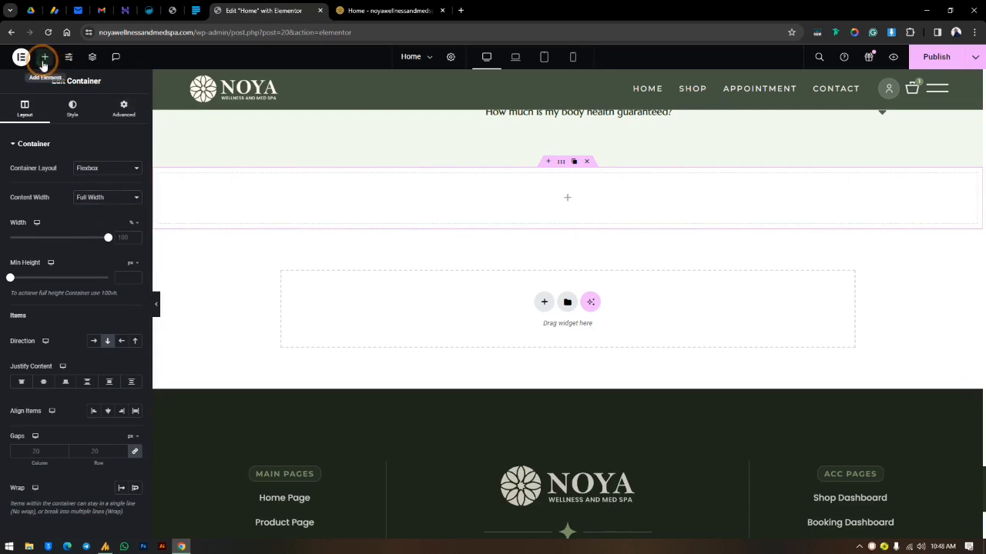
# Step: Nest a container inside the new full-width container and set its content width to Full Width
pyautogui.click(45, 56)
pyautogui.moveTo(40, 239); pyautogui.dragTo(522, 176)
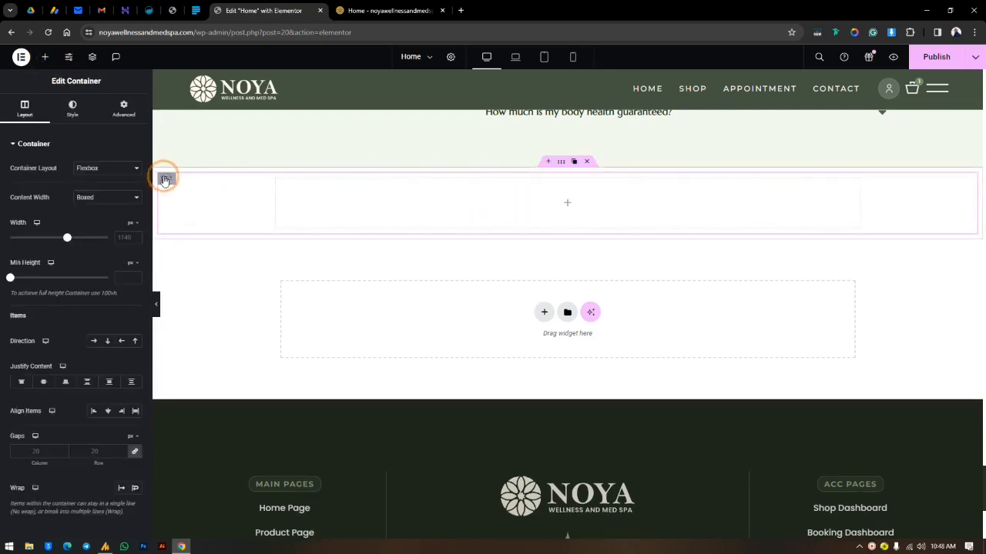
pyautogui.click(98, 199)
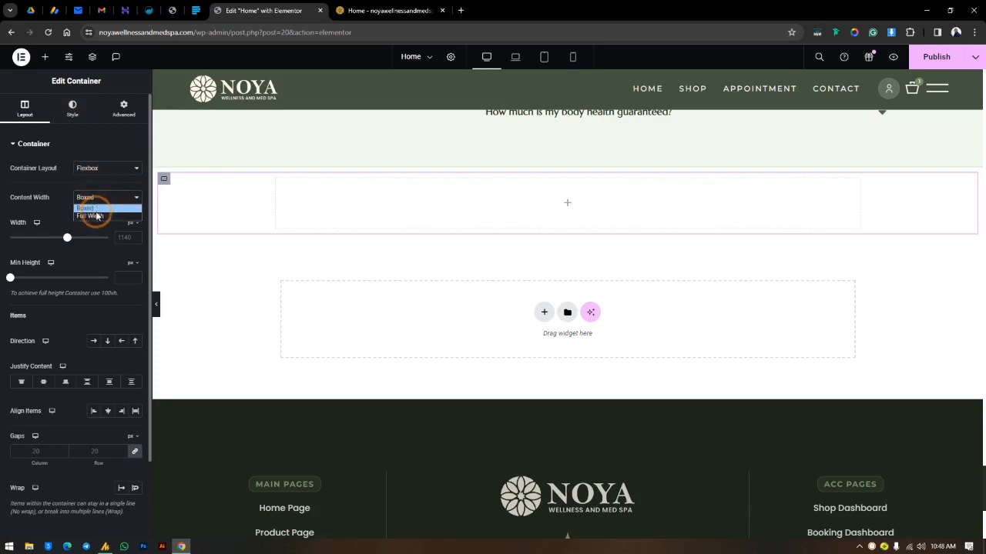
pyautogui.click(91, 206)
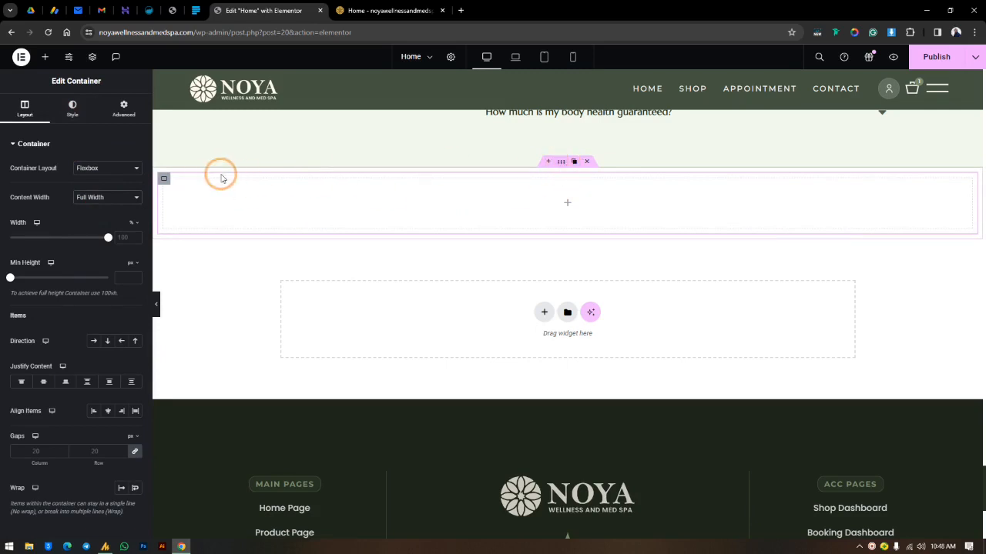
# Step: Add another container inside the nested full-width container and duplicate it
pyautogui.click(45, 56)
pyautogui.moveTo(48, 251); pyautogui.dragTo(249, 209)
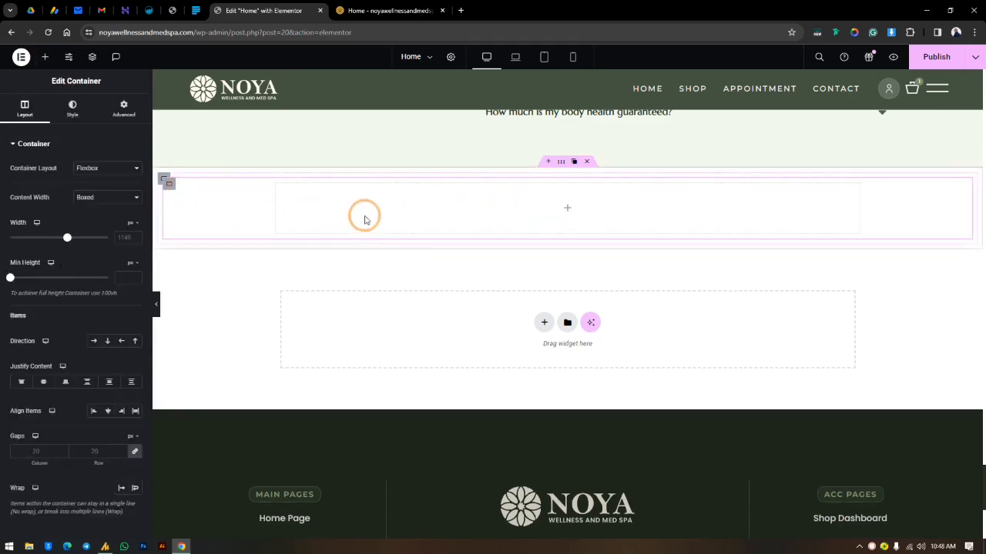
pyautogui.rightClick(170, 190)
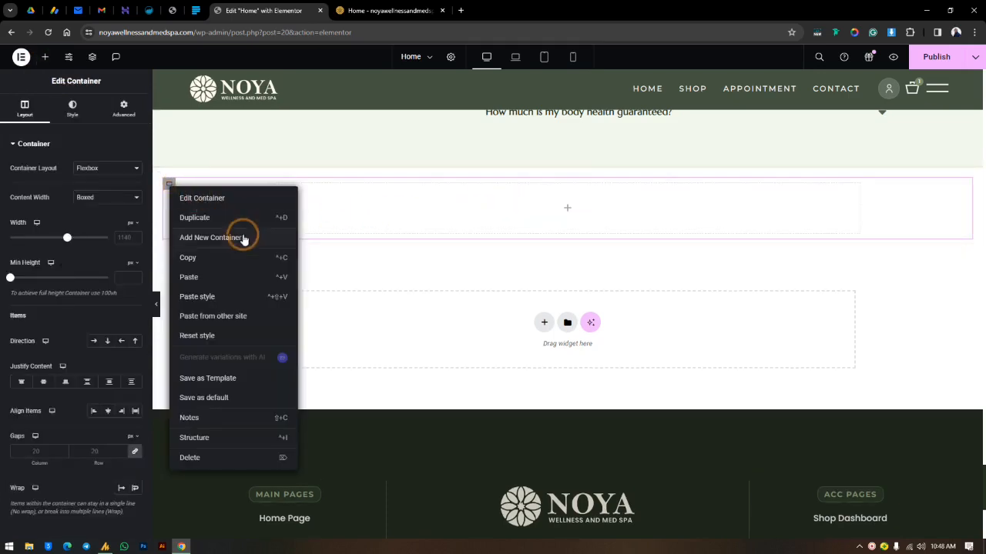
pyautogui.click(194, 218)
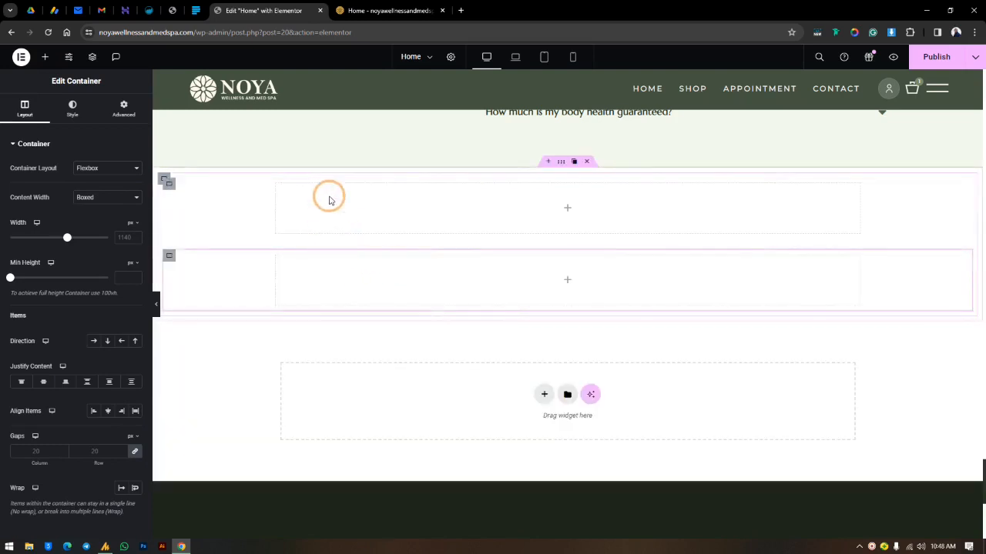
# Step: Set the direction of the container holding the two duplicates to horizontal row, placing them side by side
pyautogui.click(204, 218)
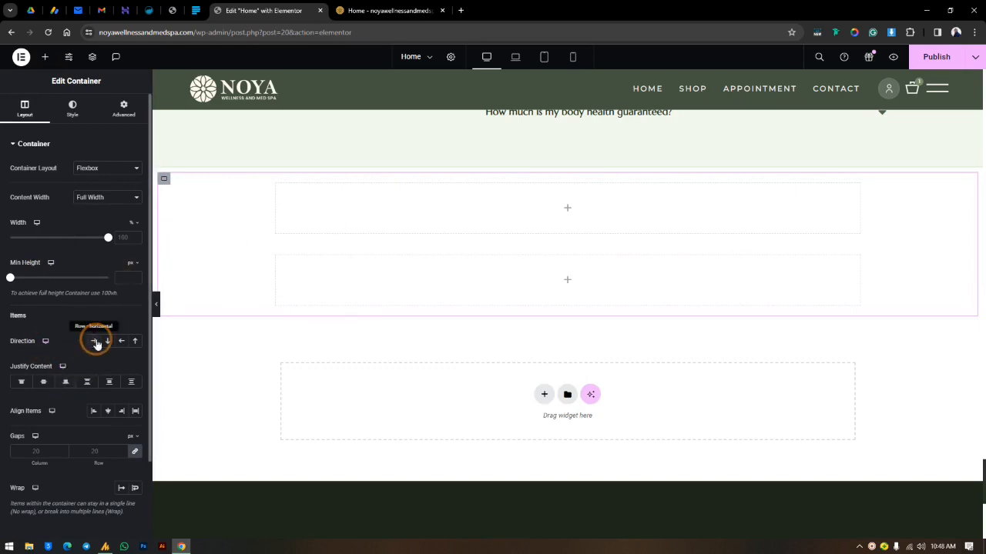
pyautogui.click(95, 341)
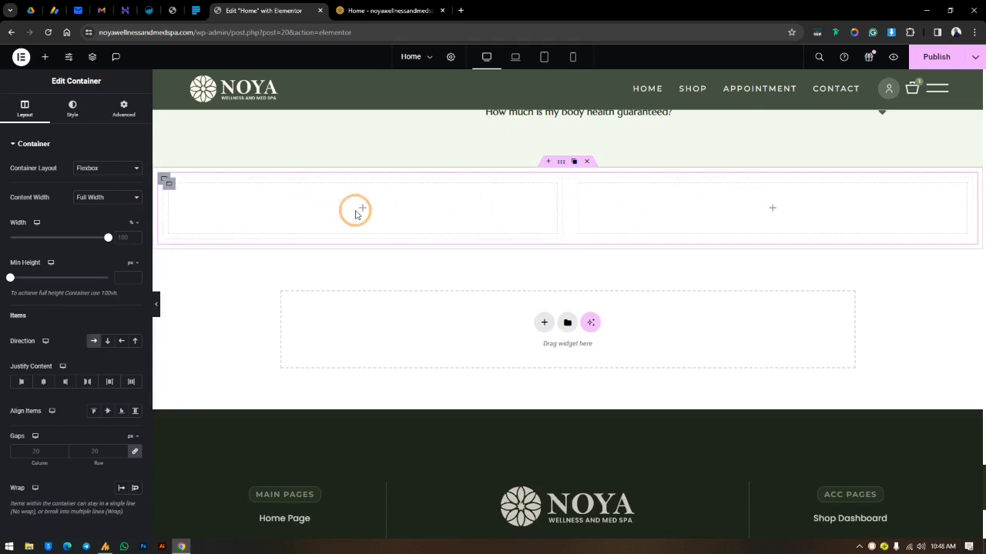
pyautogui.click(108, 341)
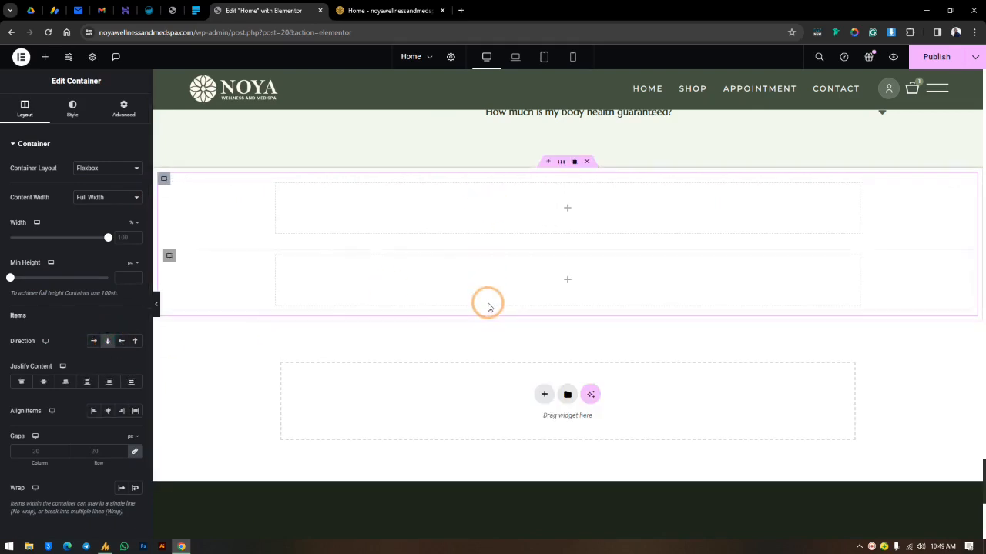
pyautogui.click(93, 341)
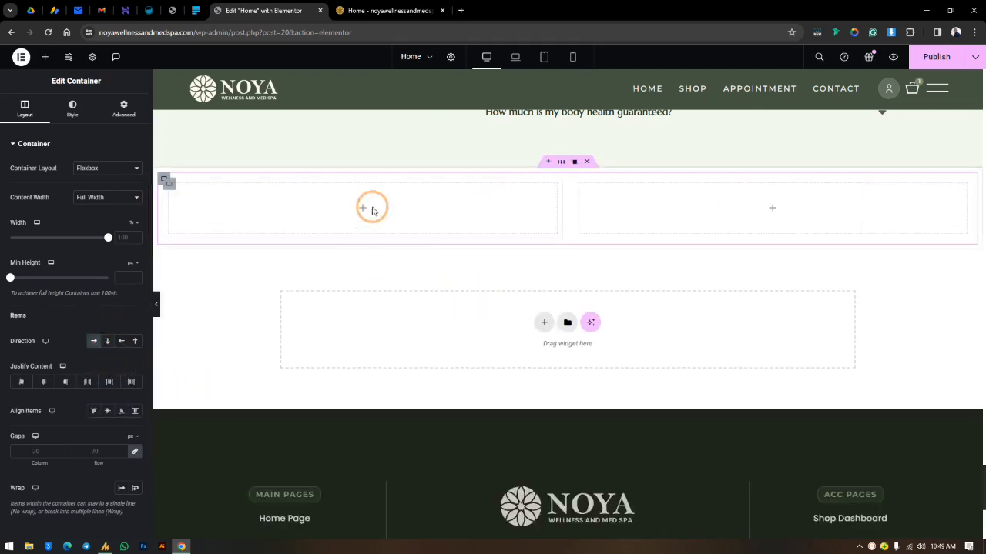
pyautogui.click(265, 204)
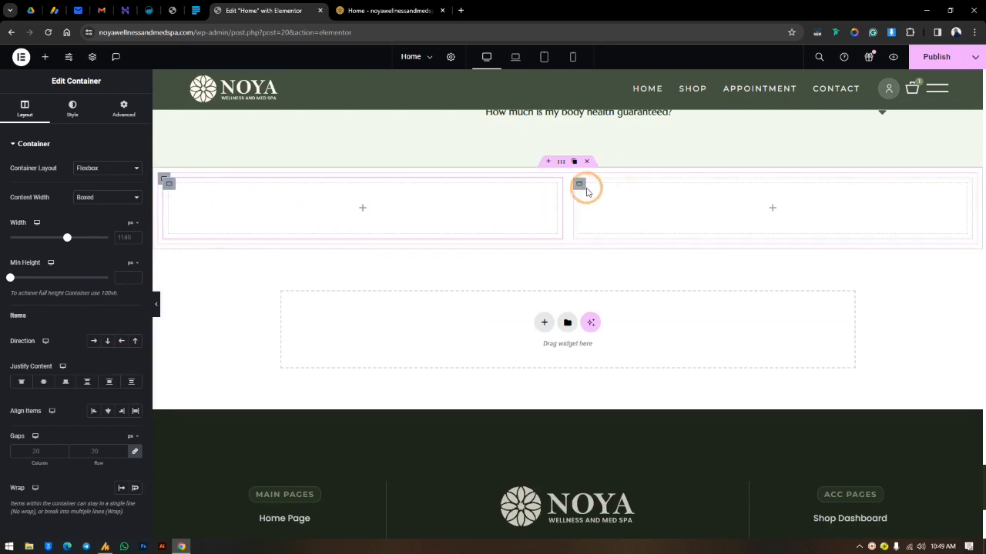
pyautogui.click(731, 215)
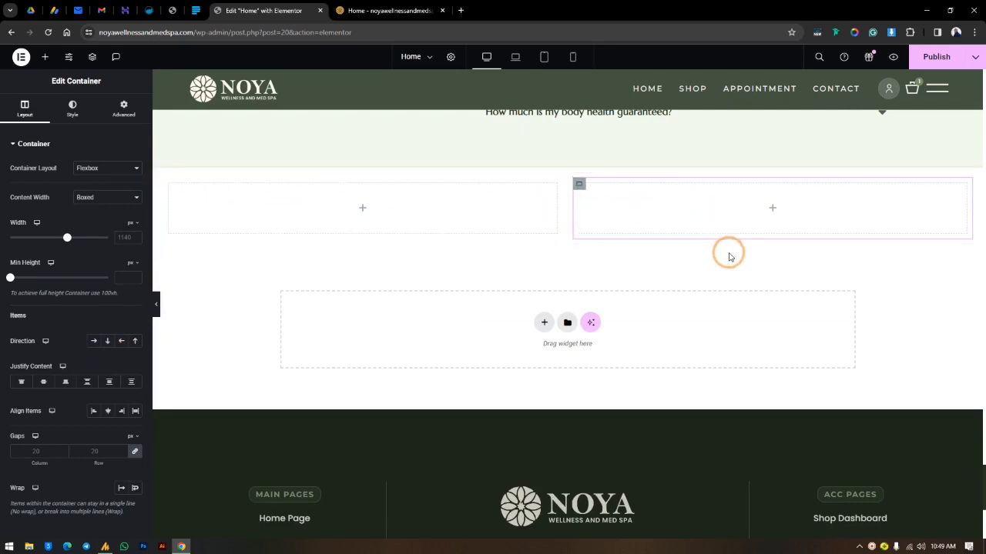
# Step: Copy the FAQ accordion's container and paste it into the right-hand column of the new section
pyautogui.scroll(5, 728, 249)
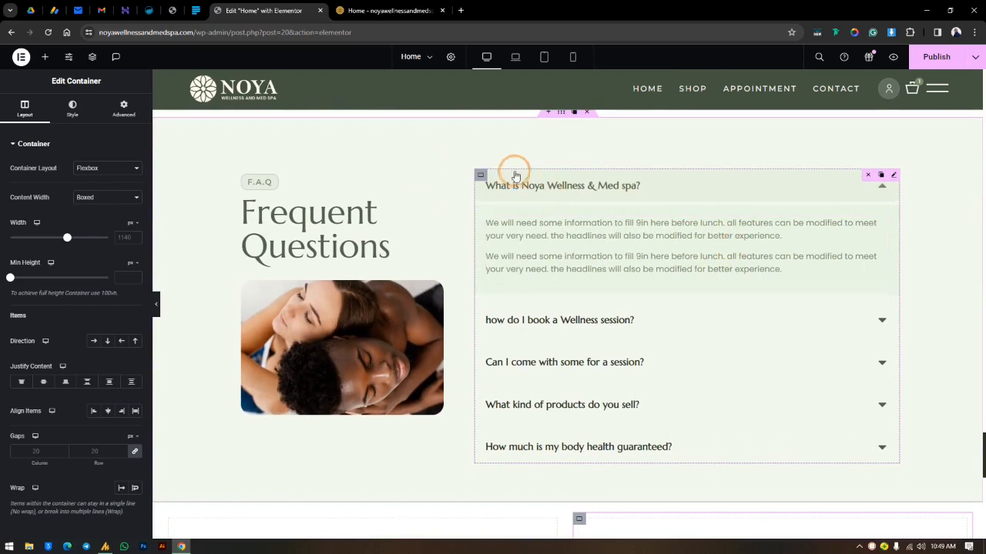
pyautogui.rightClick(479, 179)
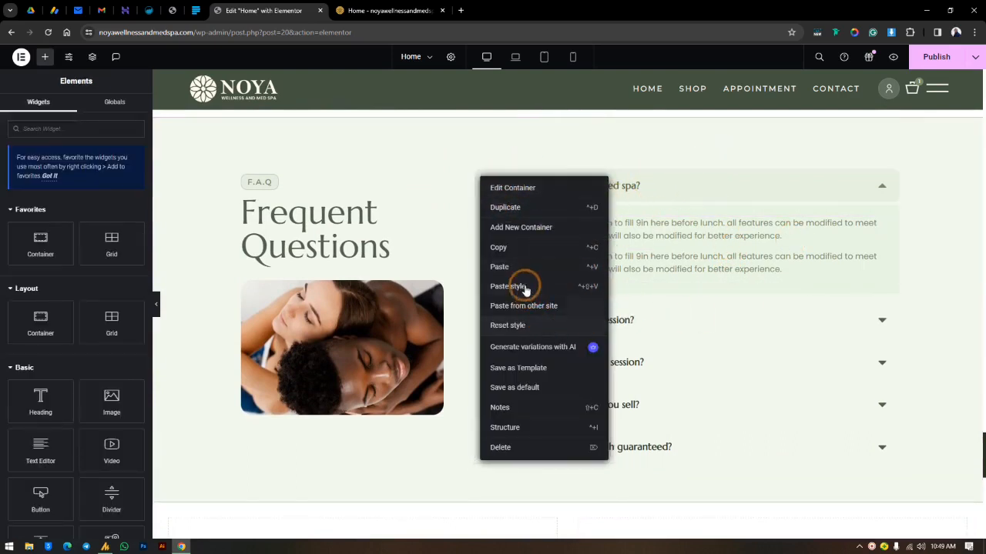
pyautogui.click(521, 248)
pyautogui.scroll(-4, 634, 307)
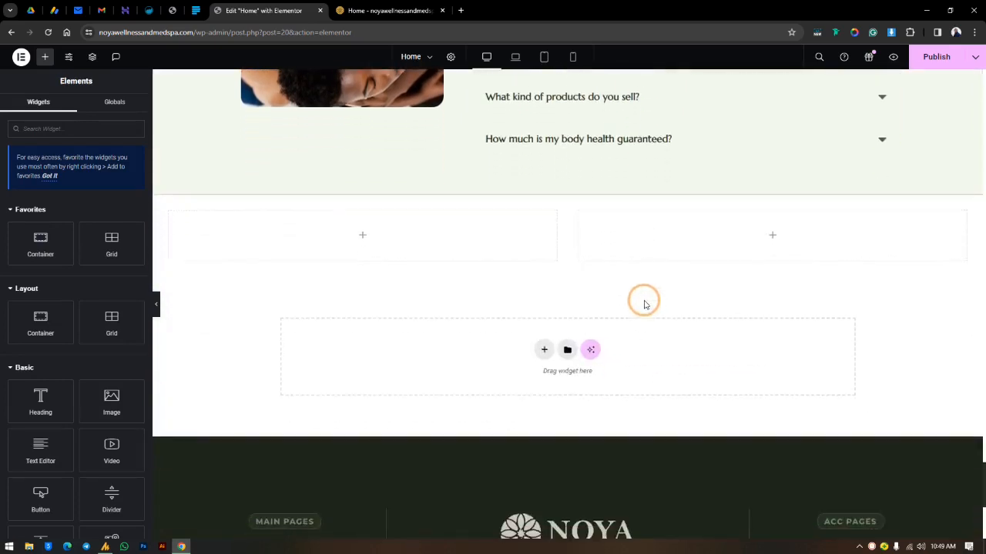
pyautogui.rightClick(623, 195)
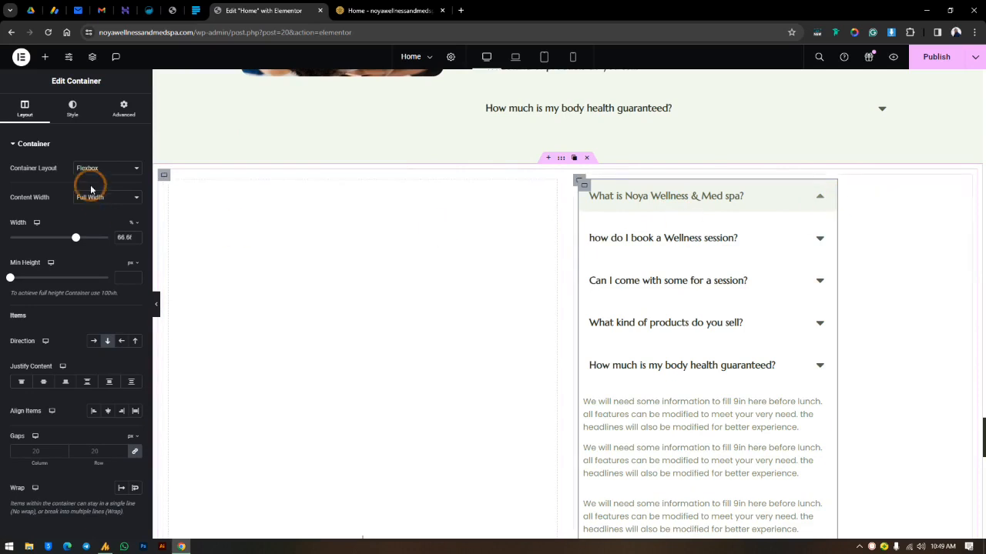
# Step: Set the pasted accordion container's width to 100%
pyautogui.click(109, 122)
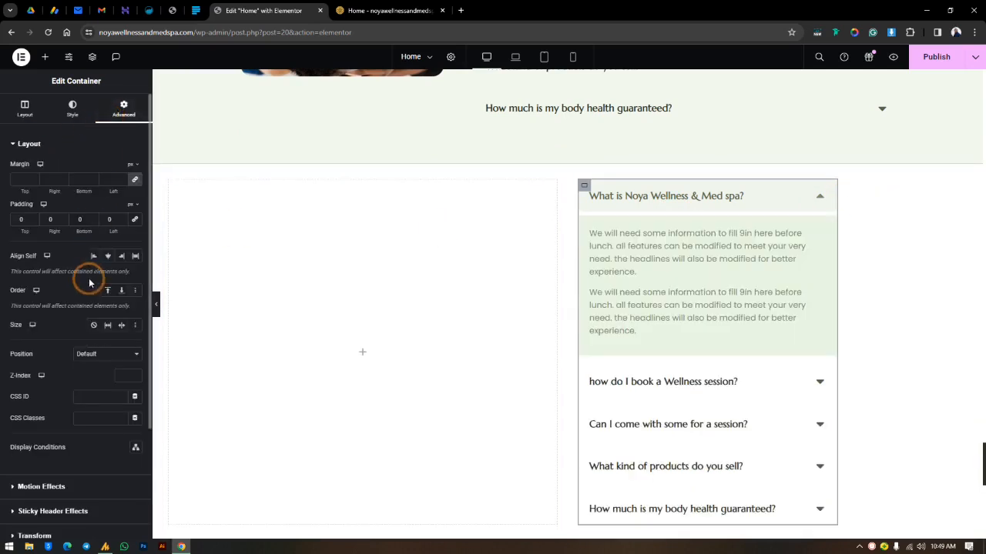
pyautogui.click(25, 108)
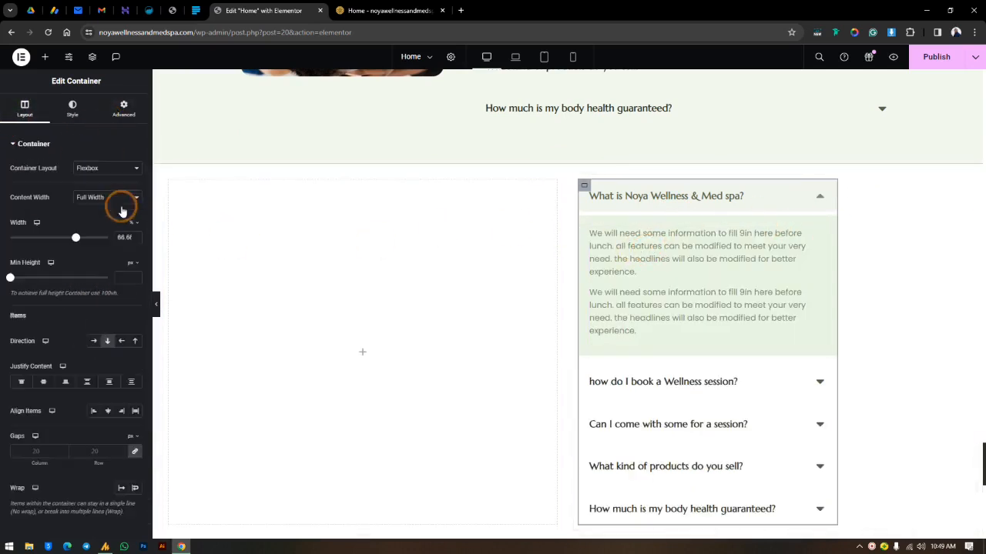
pyautogui.moveTo(76, 241); pyautogui.dragTo(161, 238)
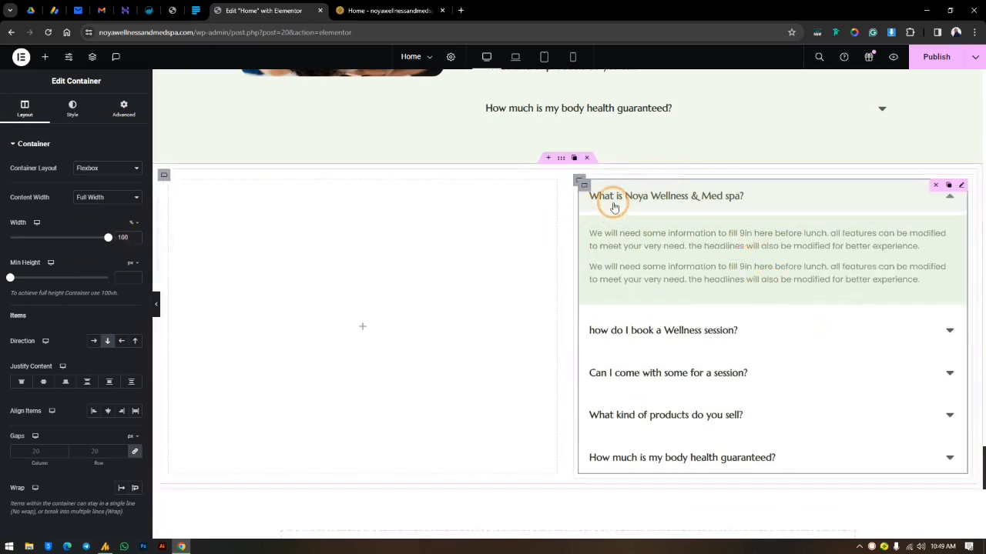
# Step: Give the right-hand column container a classic background in the global color "greener"
pyautogui.click(579, 181)
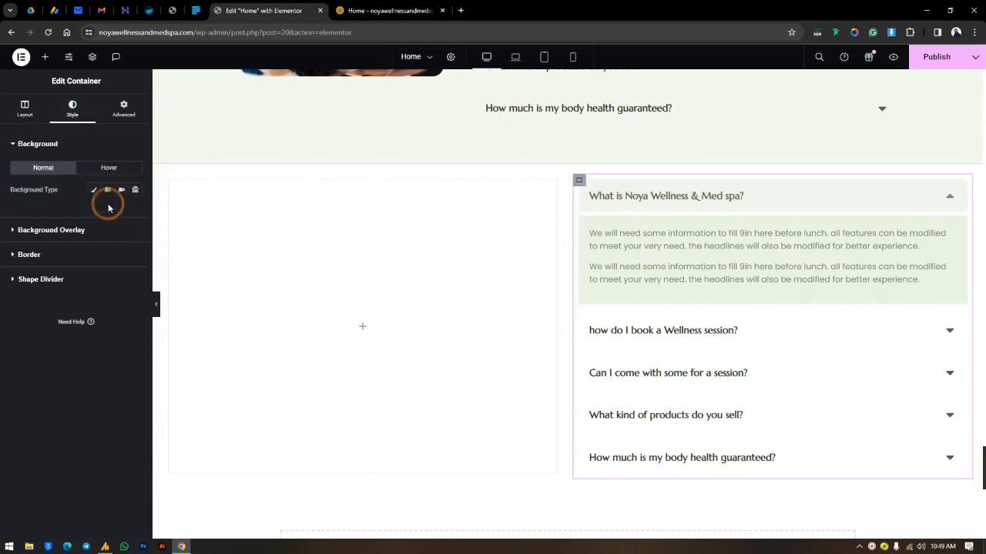
pyautogui.click(94, 190)
pyautogui.click(76, 267)
pyautogui.click(121, 211)
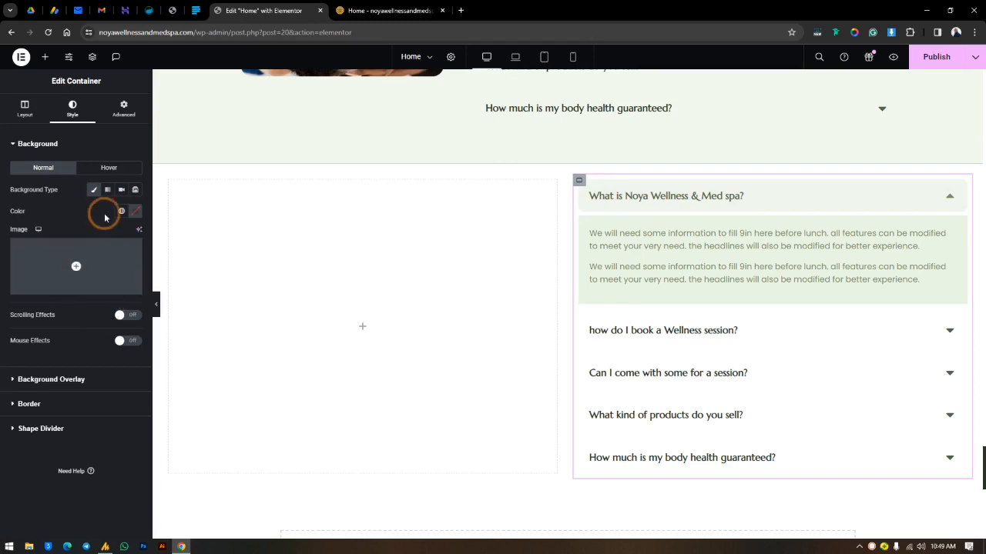
pyautogui.scroll(-2, 66, 293)
pyautogui.click(49, 305)
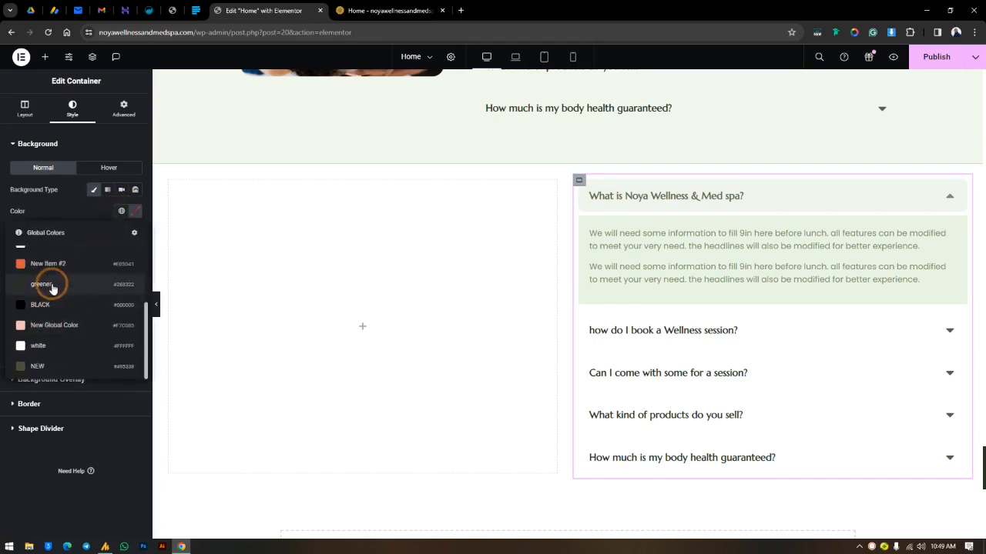
pyautogui.click(44, 285)
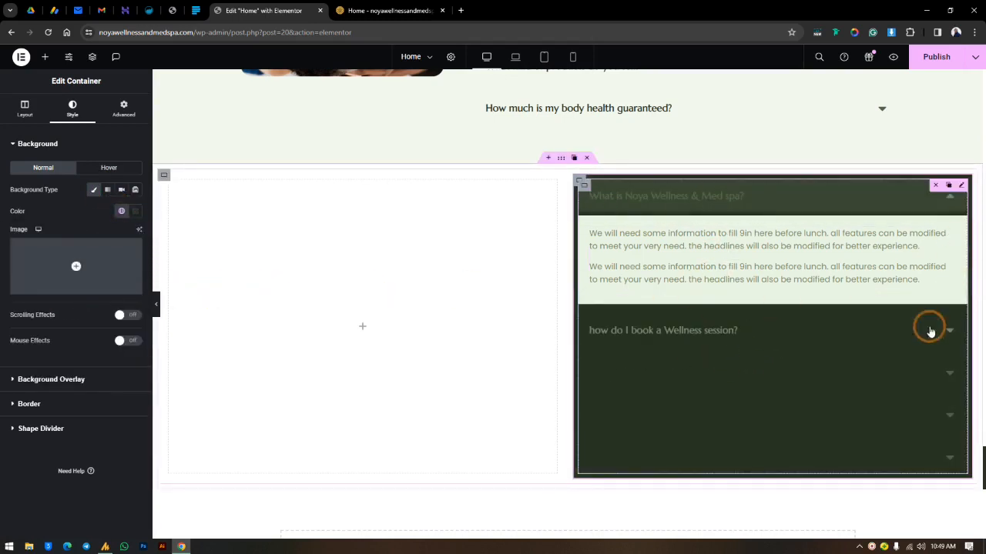
# Step: Change the background of the FAQ column's container to the global color Accent
pyautogui.click(121, 211)
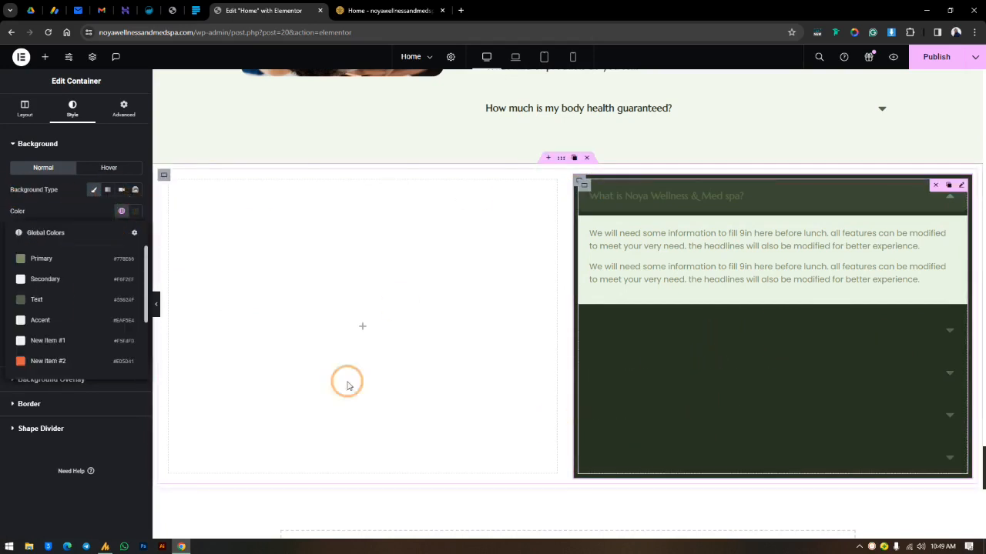
pyautogui.scroll(-1, 38, 280)
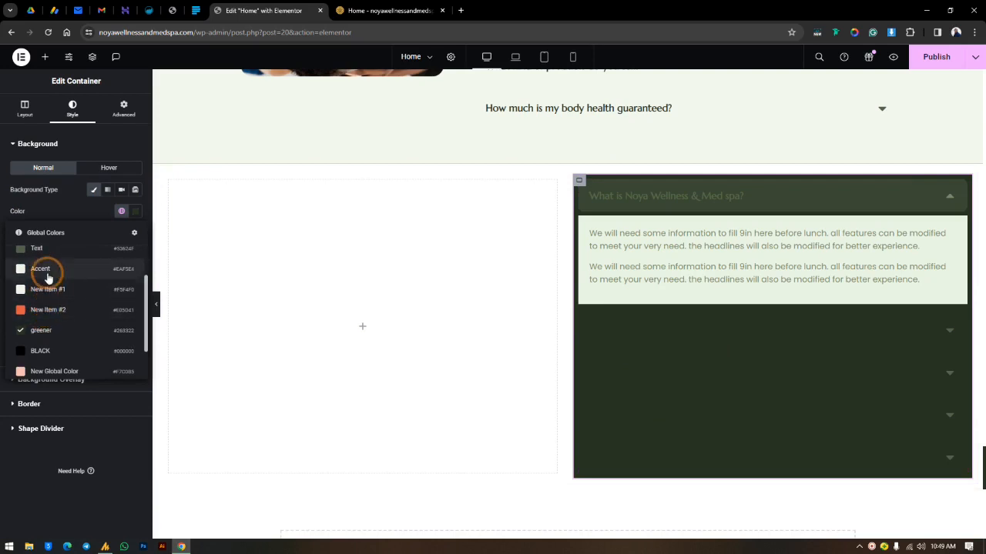
pyautogui.click(47, 271)
pyautogui.click(378, 319)
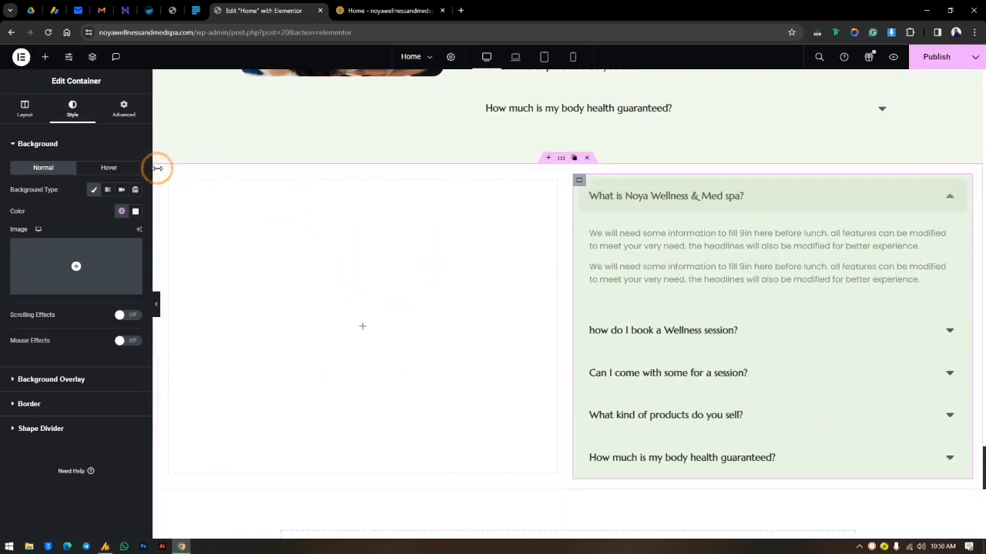
# Step: Set the padding of the new section's outermost container to 0 on all sides
pyautogui.click(561, 159)
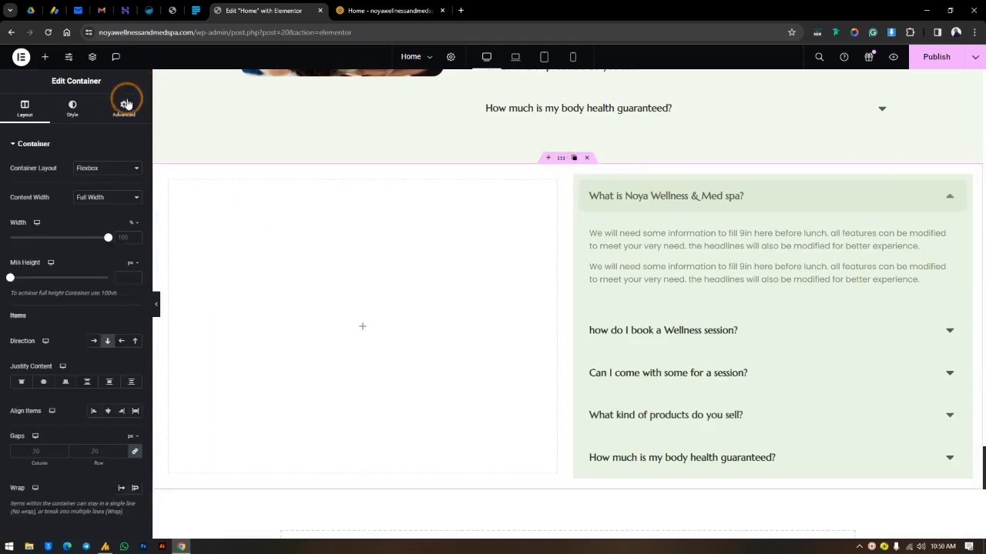
pyautogui.click(124, 106)
pyautogui.click(135, 221)
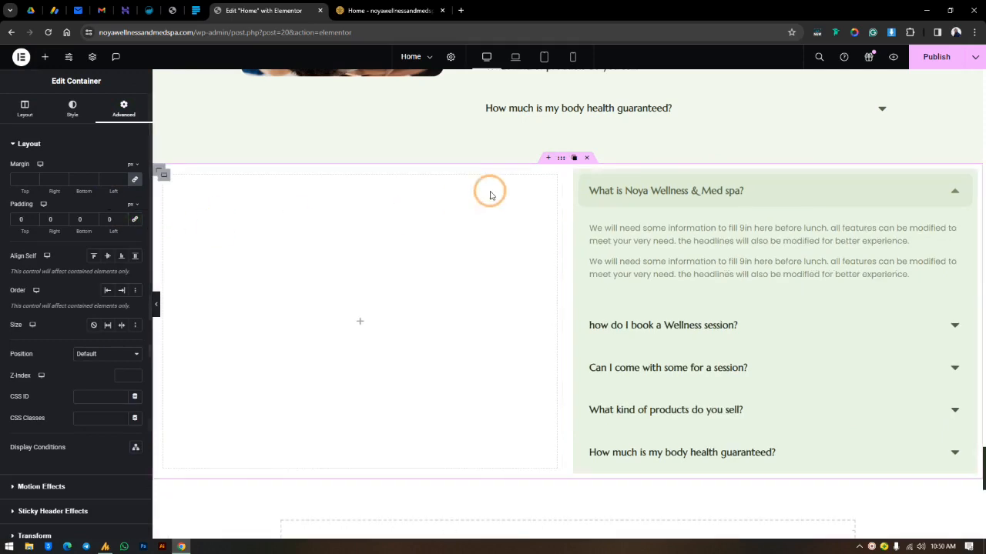
# Step: Set the padding of the row container that holds the two columns to 0 on all sides
pyautogui.click(162, 174)
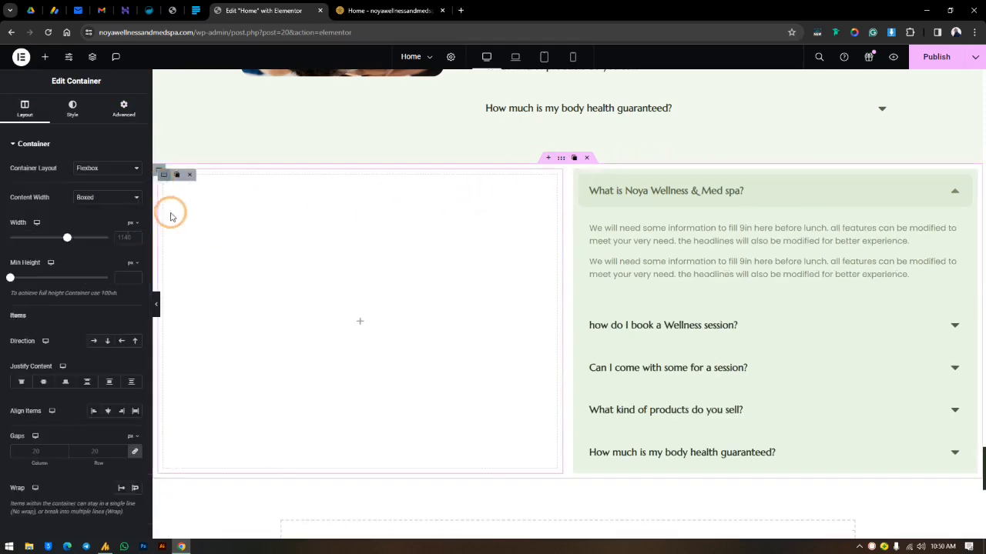
pyautogui.click(219, 168)
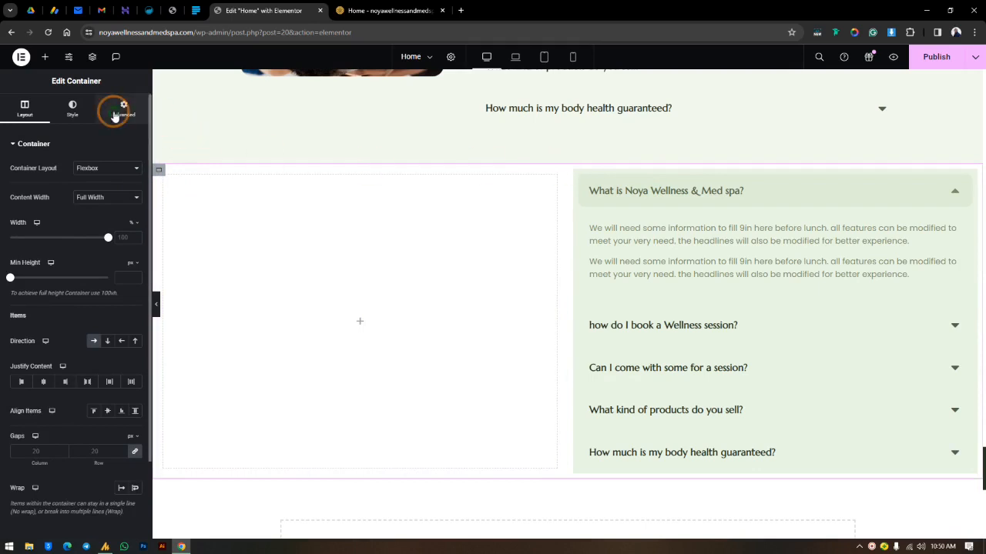
pyautogui.click(123, 108)
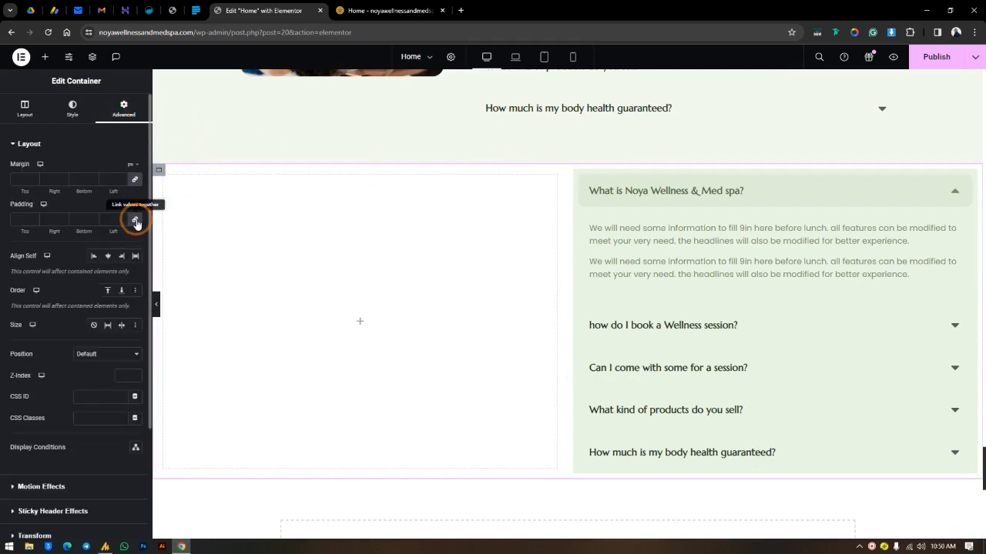
pyautogui.click(135, 222)
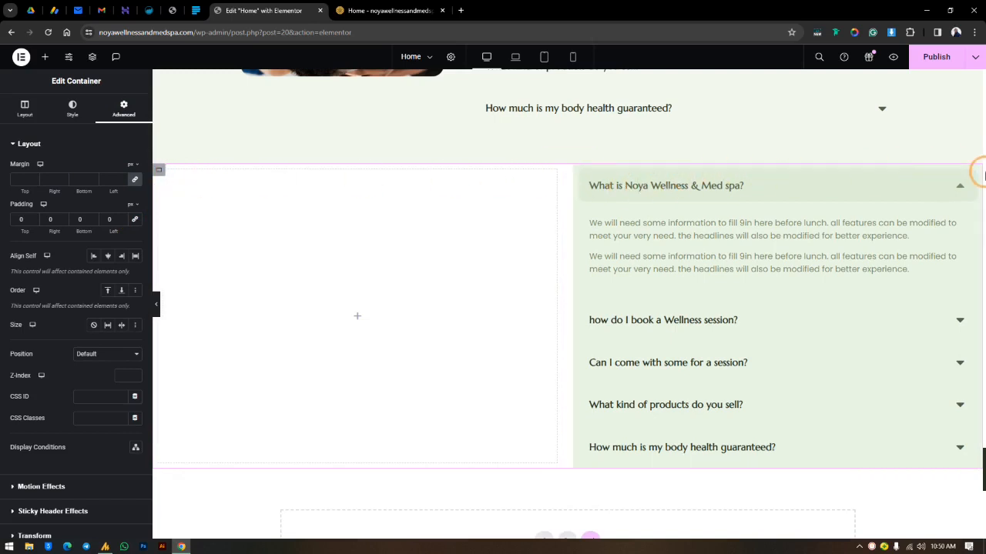
# Step: Add an Image widget to the empty left-hand column
pyautogui.click(42, 60)
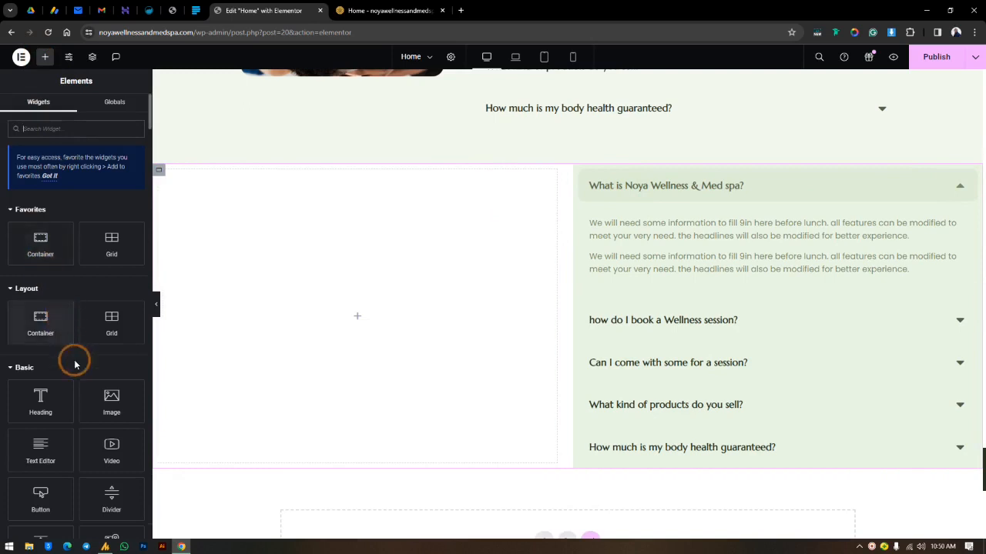
pyautogui.moveTo(112, 413); pyautogui.dragTo(343, 323)
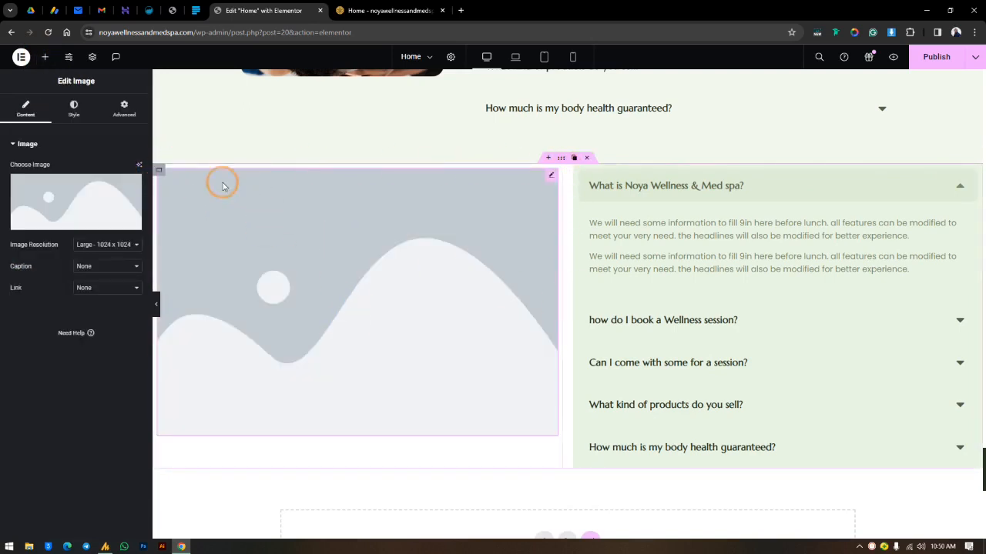
# Step: Set the left-hand column container's padding to 0 on all sides
pyautogui.click(157, 168)
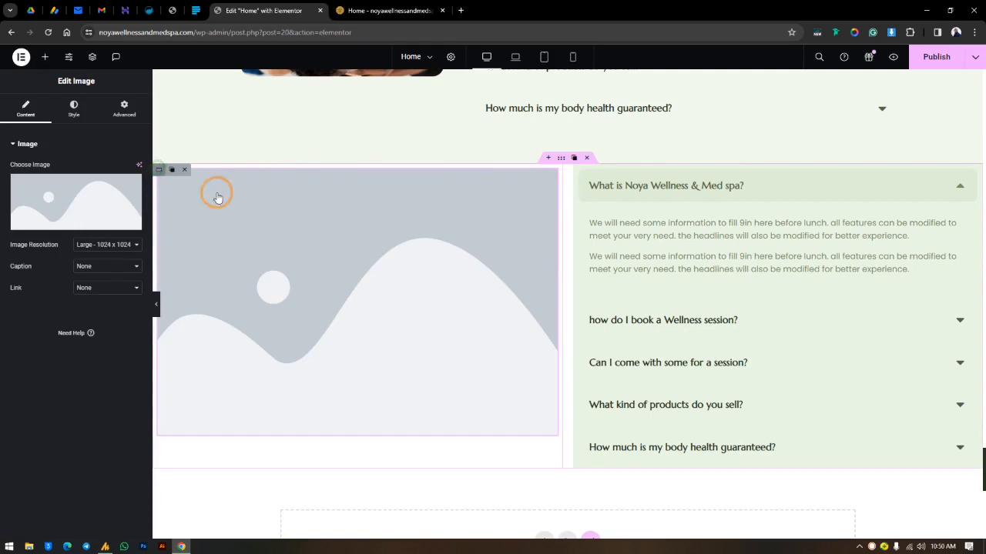
pyautogui.click(124, 108)
pyautogui.click(135, 220)
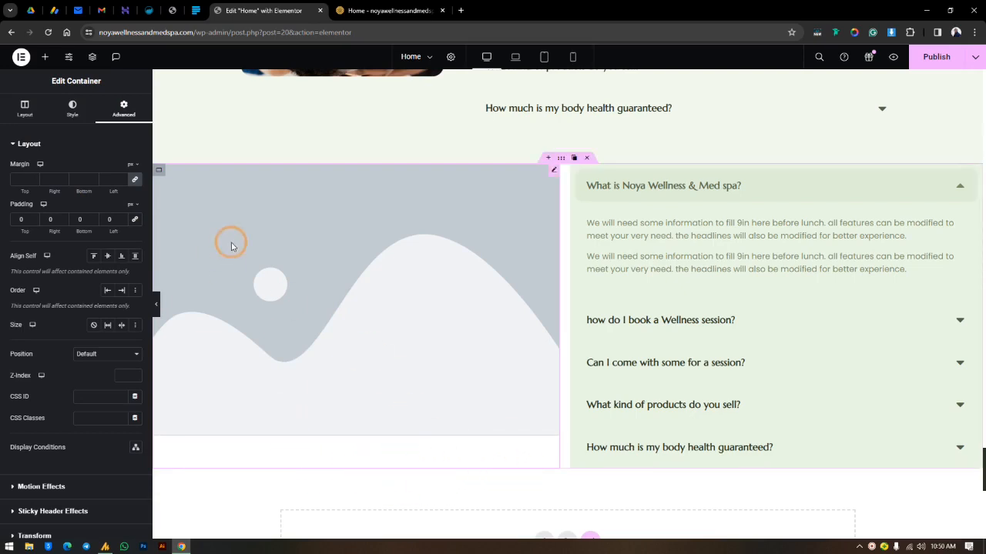
# Step: Load 5769.jpg from the media library into the Image widget and delete the widget
pyautogui.click(552, 172)
pyautogui.click(83, 194)
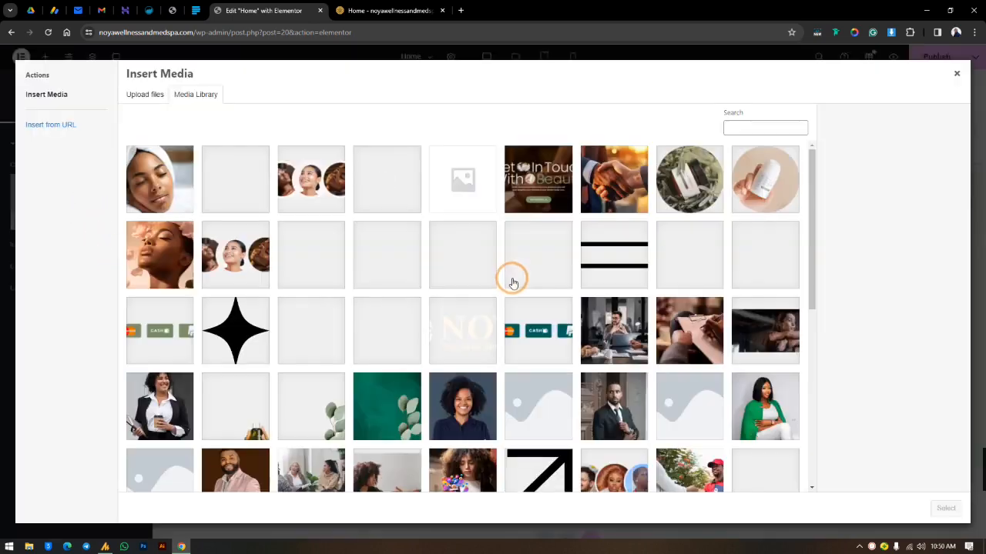
pyautogui.click(171, 182)
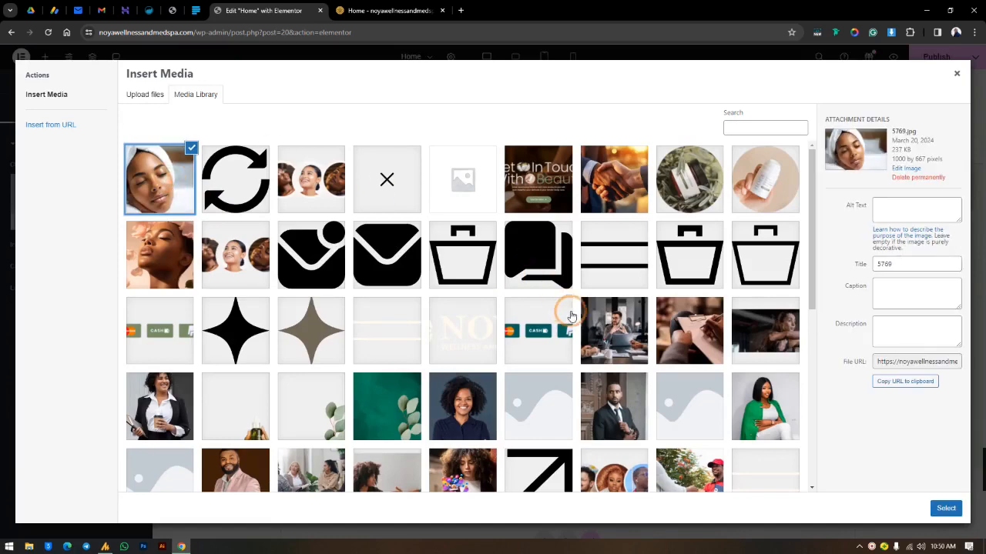
pyautogui.click(947, 510)
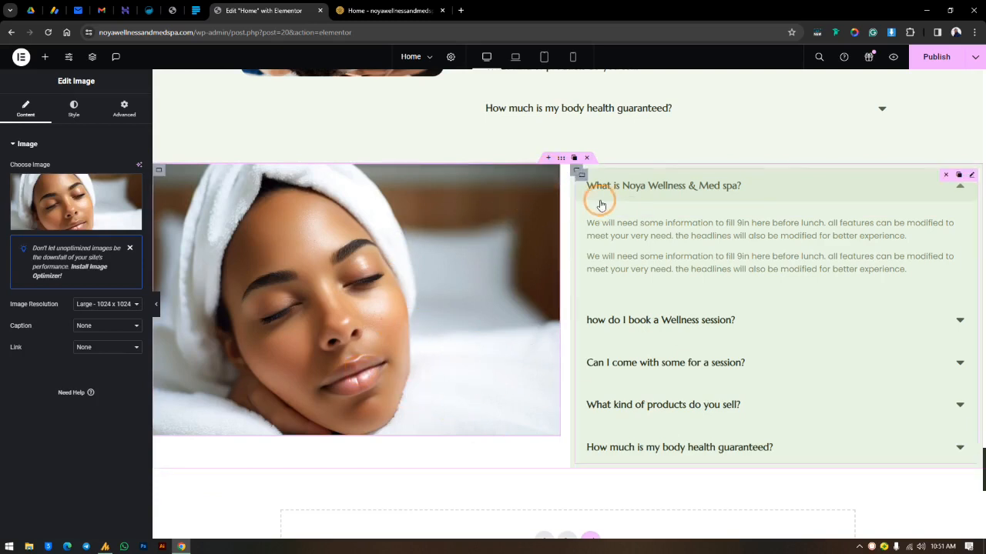
pyautogui.press('Delete')
# Step: Give the left-hand column container a classic background with the towel-wrapped woman photo 5769.jpg from the media library
pyautogui.click(159, 169)
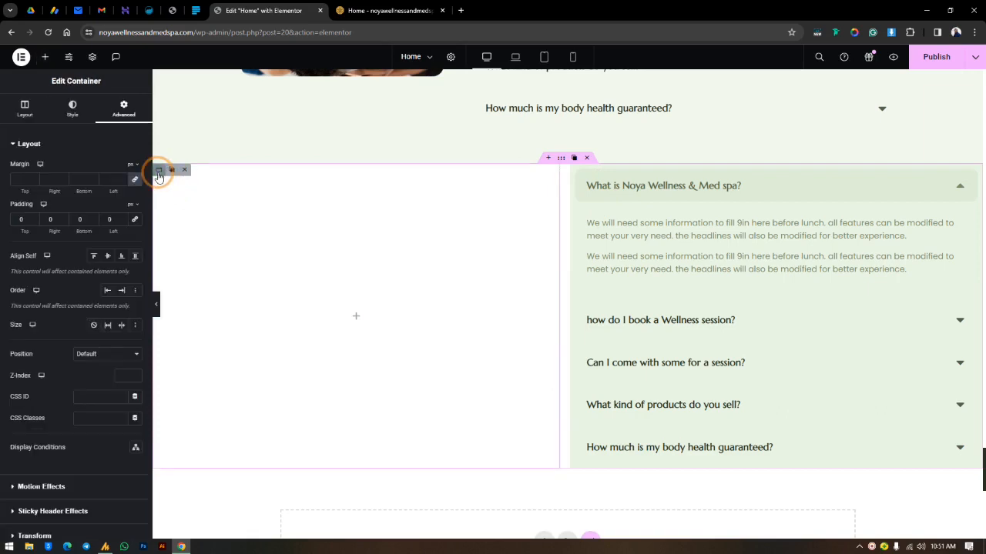
pyautogui.click(73, 106)
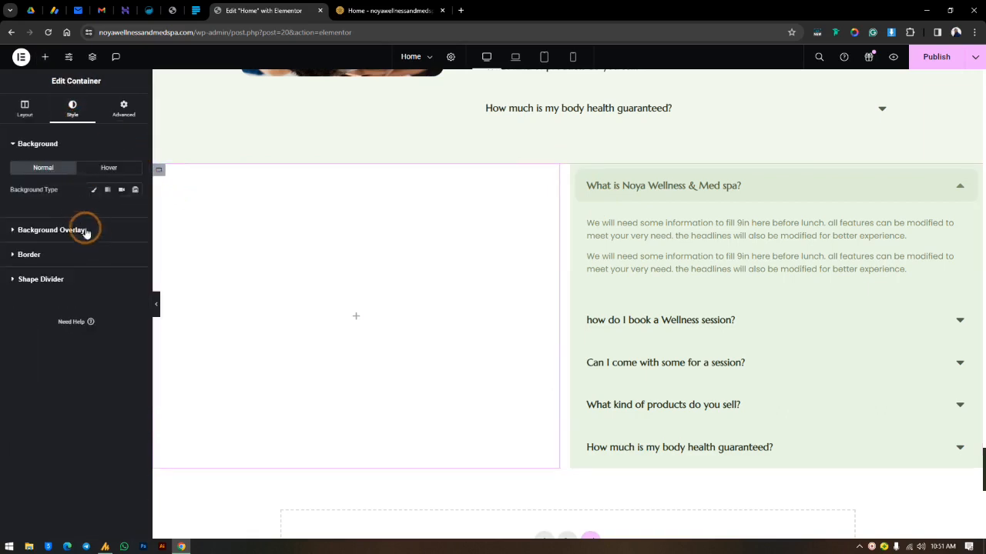
pyautogui.click(93, 190)
pyautogui.click(56, 254)
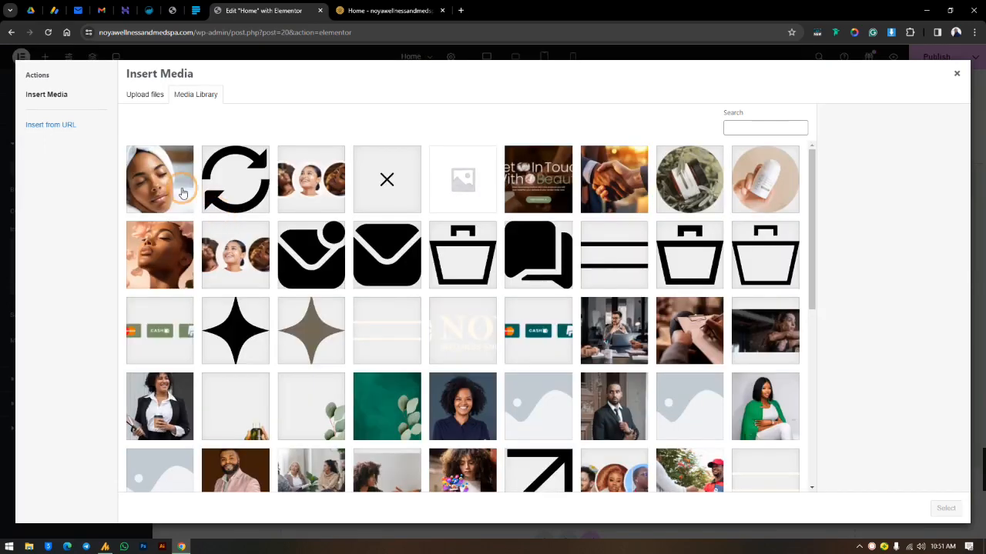
pyautogui.click(162, 179)
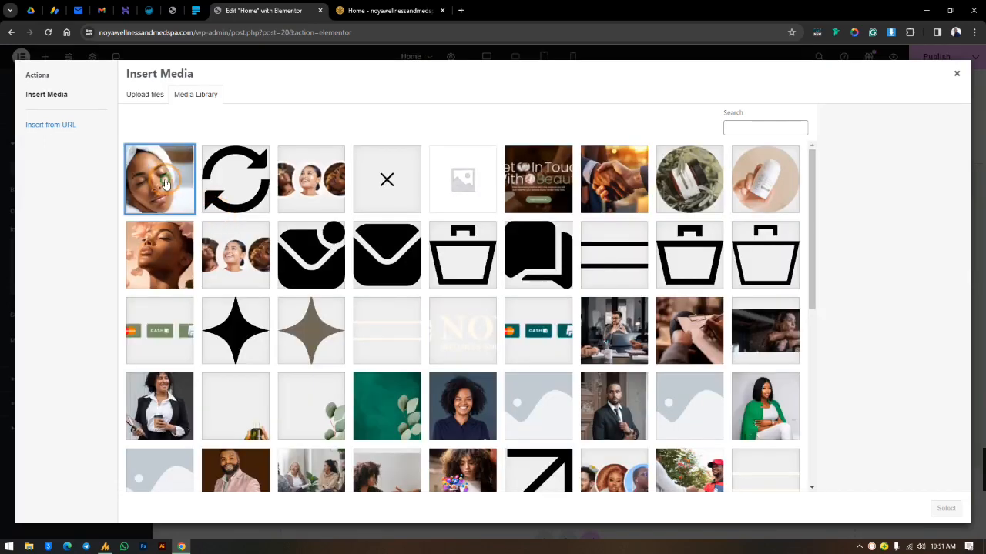
pyautogui.click(947, 508)
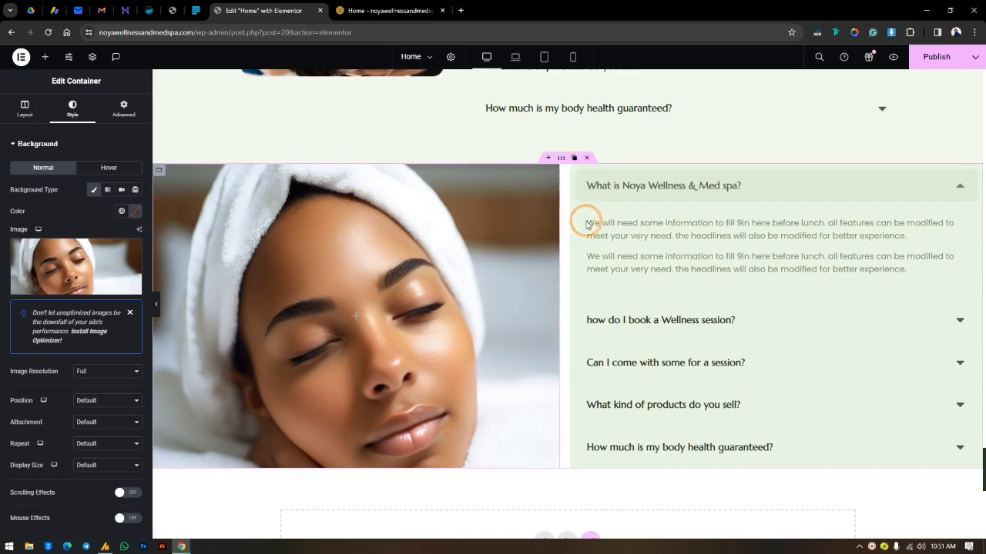
# Step: For the laptop view, set the left-hand column's background image to position Center Center, No-repeat and display size Cover
pyautogui.click(518, 58)
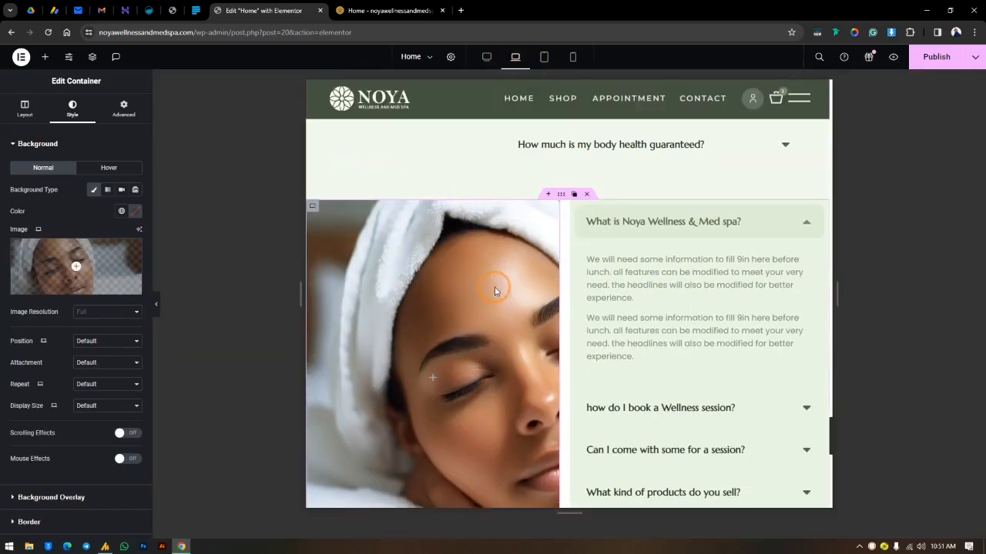
pyautogui.scroll(-3, 496, 286)
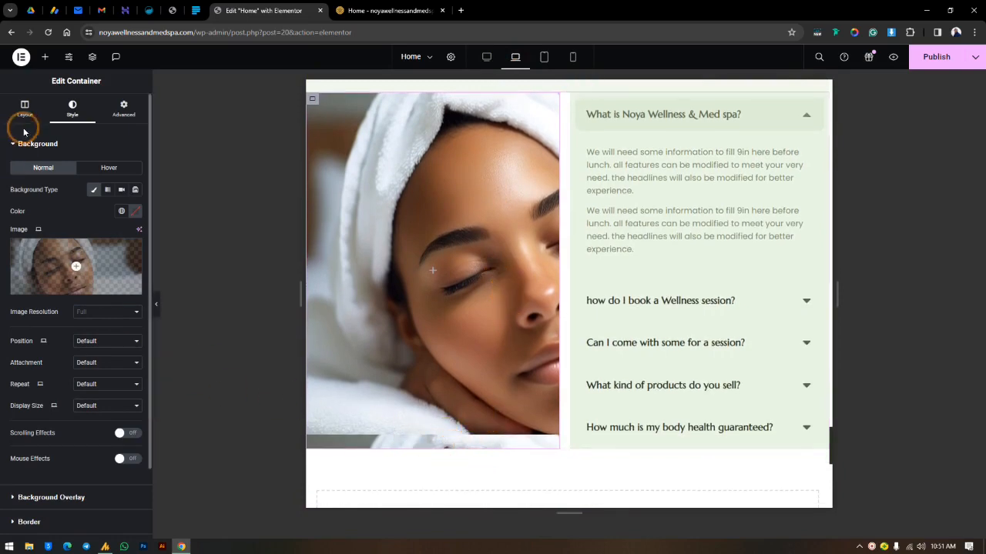
pyautogui.click(93, 343)
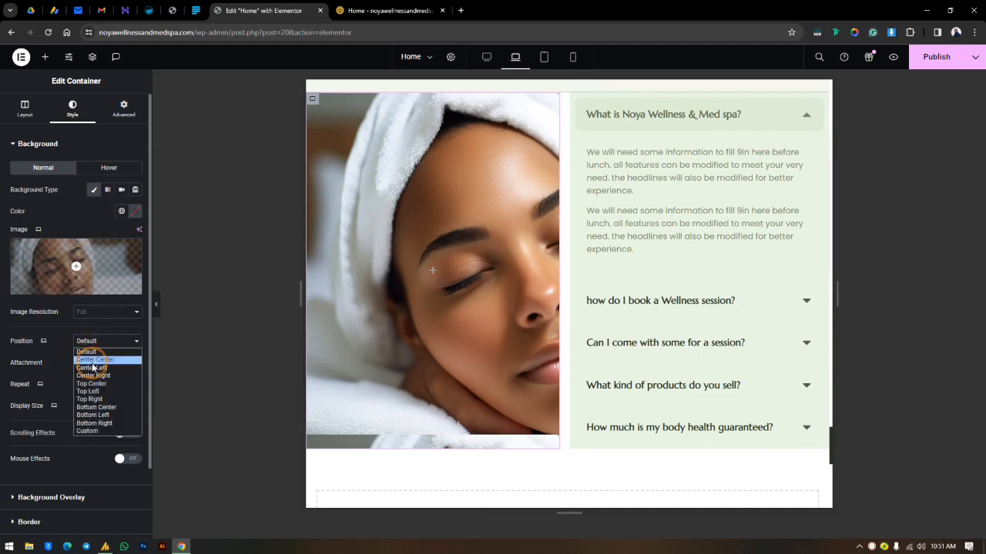
pyautogui.click(93, 359)
pyautogui.click(94, 363)
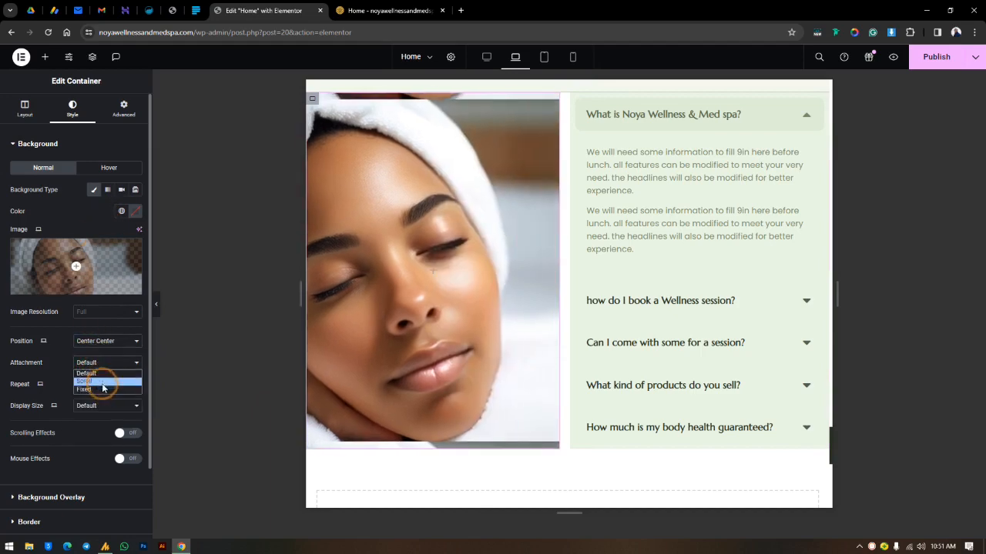
pyautogui.click(42, 385)
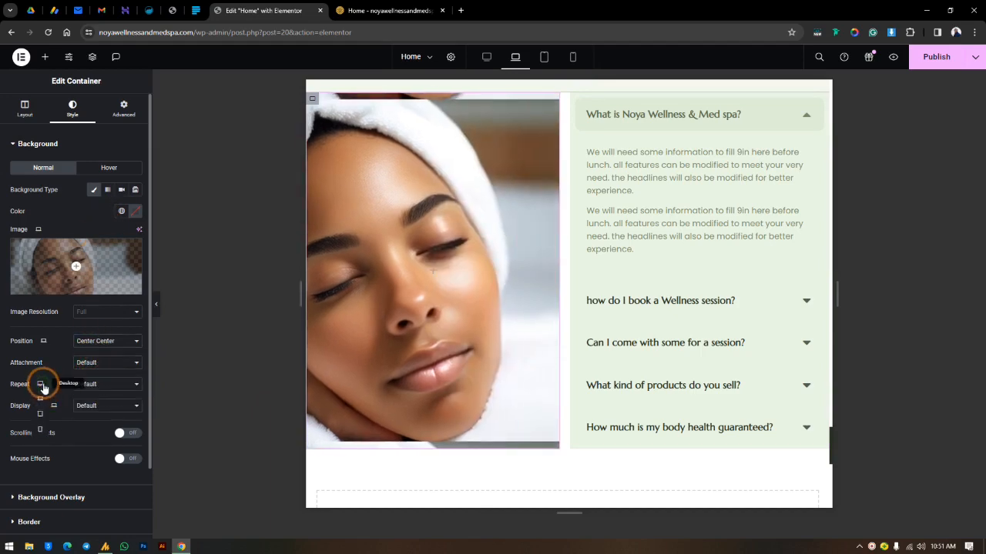
pyautogui.click(89, 384)
pyautogui.click(91, 394)
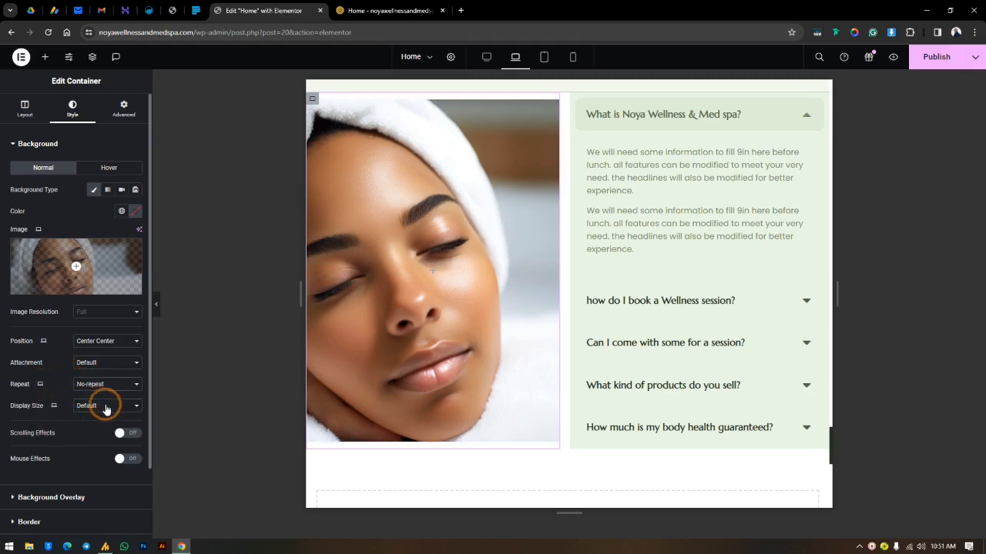
pyautogui.click(106, 406)
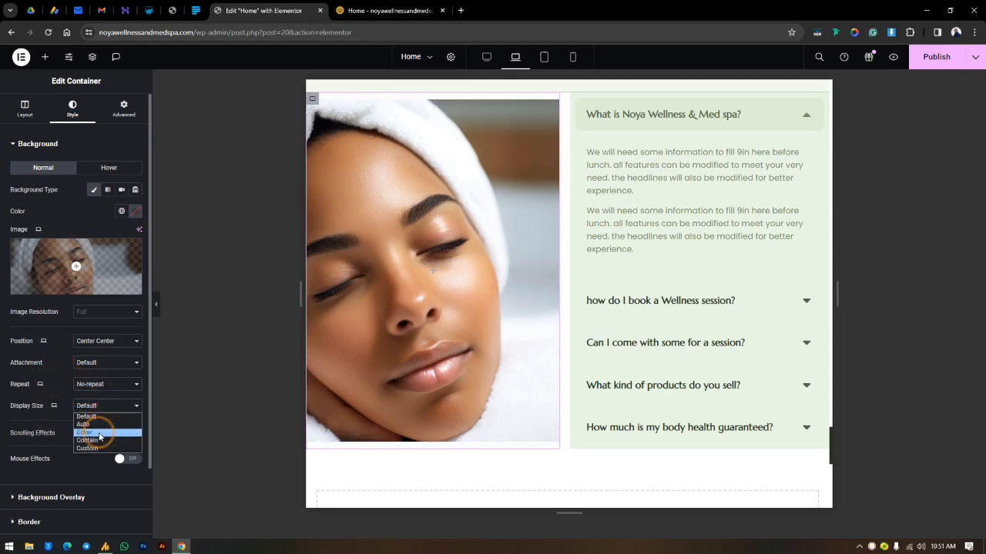
pyautogui.click(89, 433)
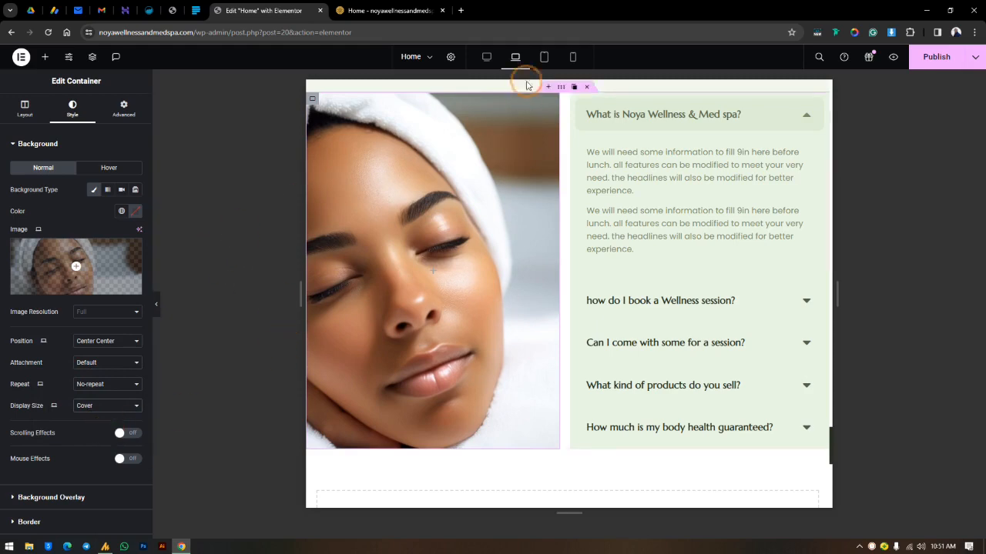
# Step: For the mobile view, set the image column container's padding to 136 px top and 85 px bottom, with 0 right and left
pyautogui.click(545, 58)
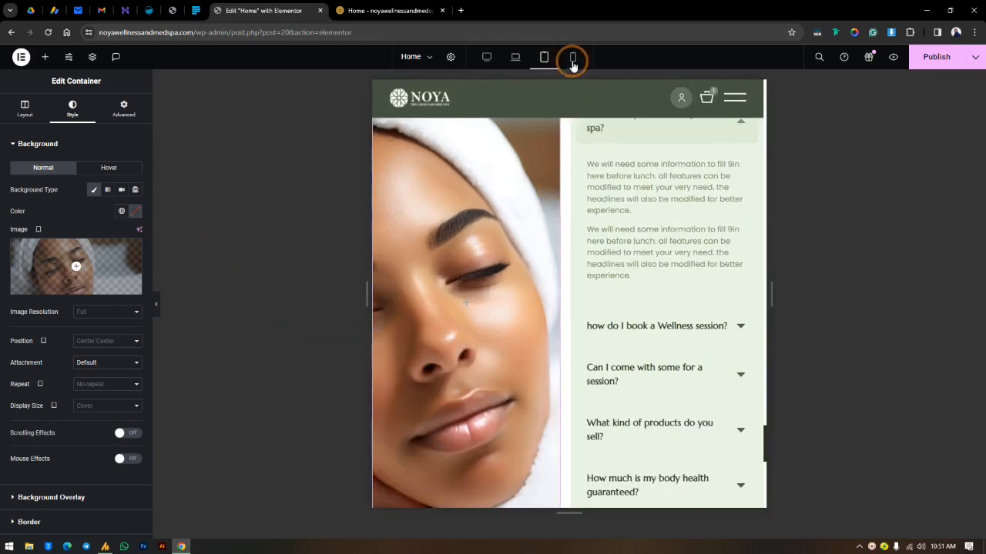
pyautogui.click(589, 203)
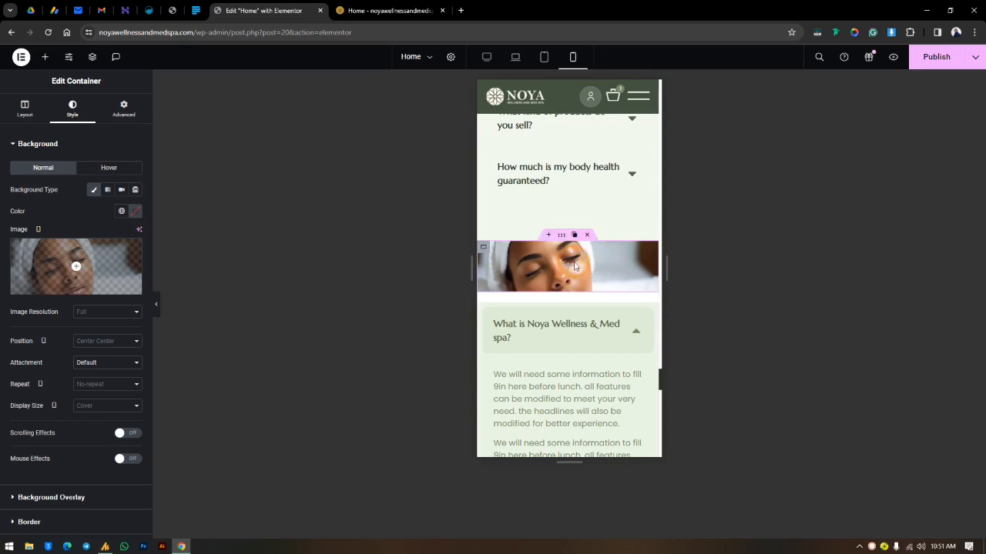
pyautogui.click(123, 115)
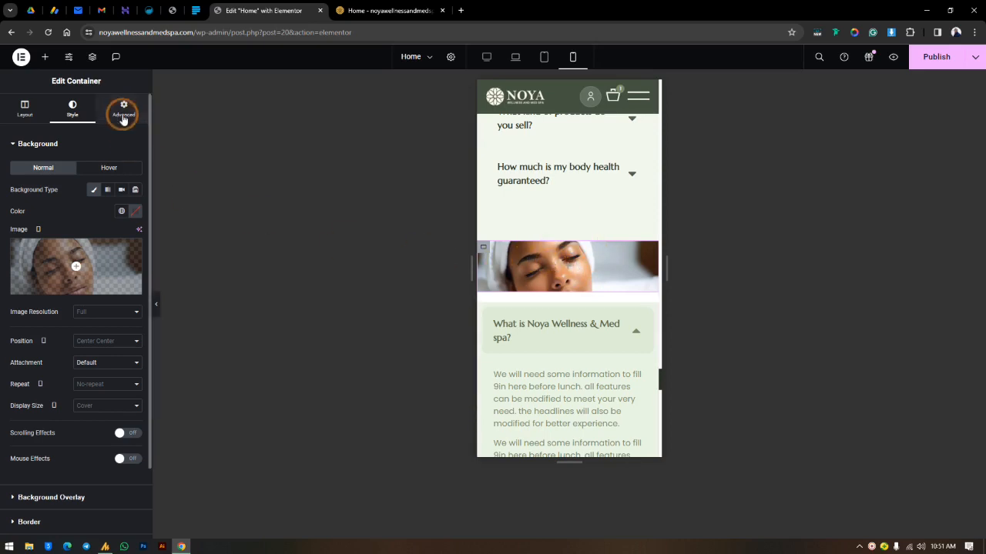
pyautogui.click(63, 209)
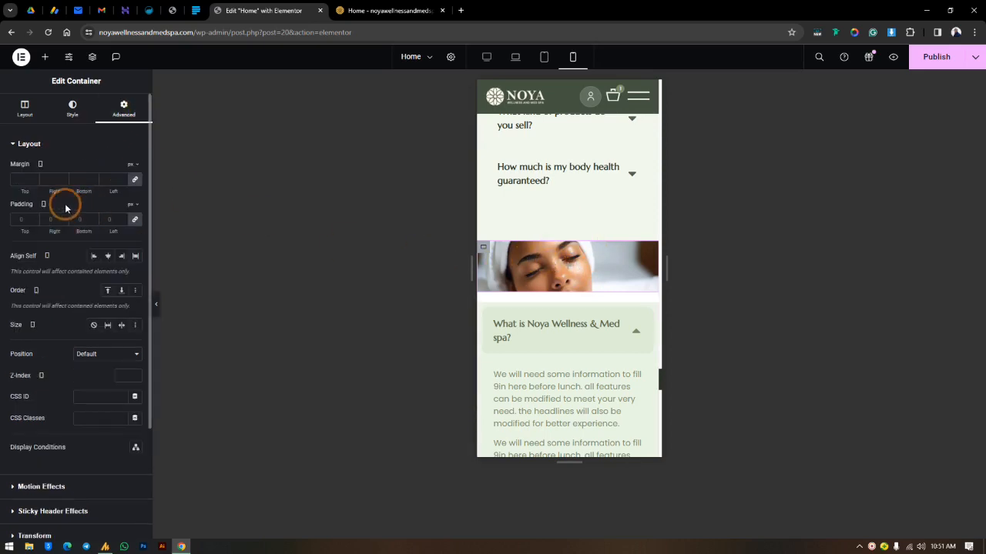
pyautogui.click(136, 221)
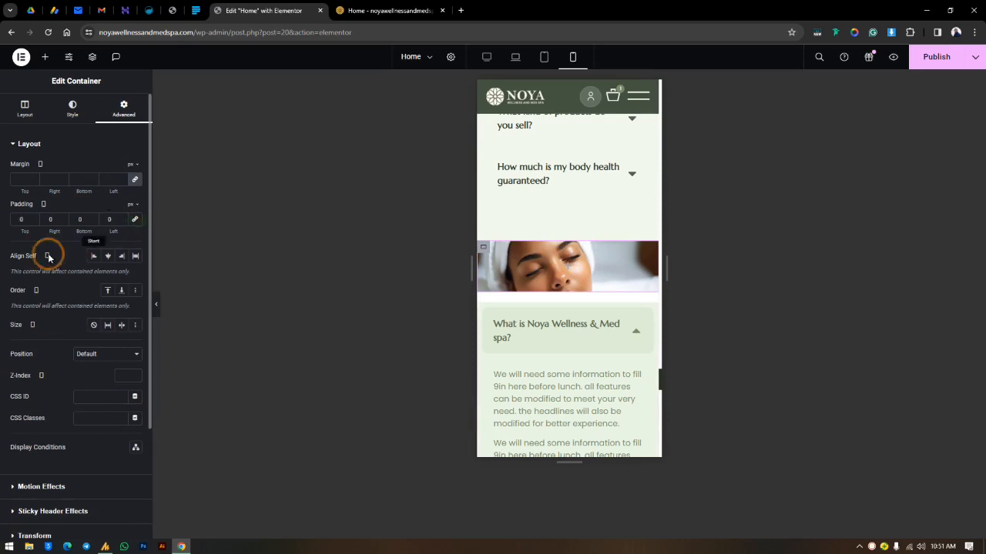
pyautogui.moveTo(28, 235); pyautogui.dragTo(126, 249)
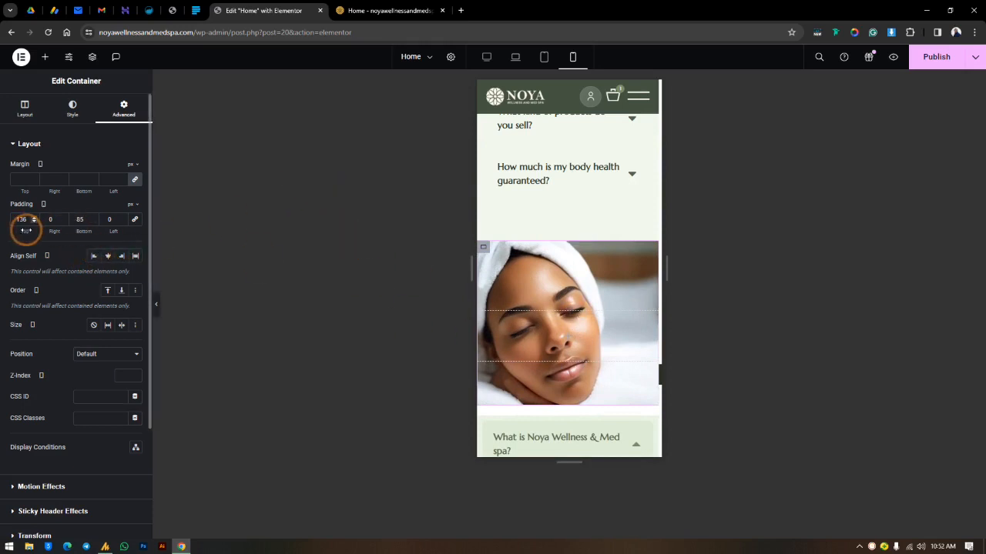
# Step: For the mobile view, try 85 px top and -43 px bottom padding on the image column container, and check the desktop layout
pyautogui.moveTo(20, 232); pyautogui.dragTo(3, 238)
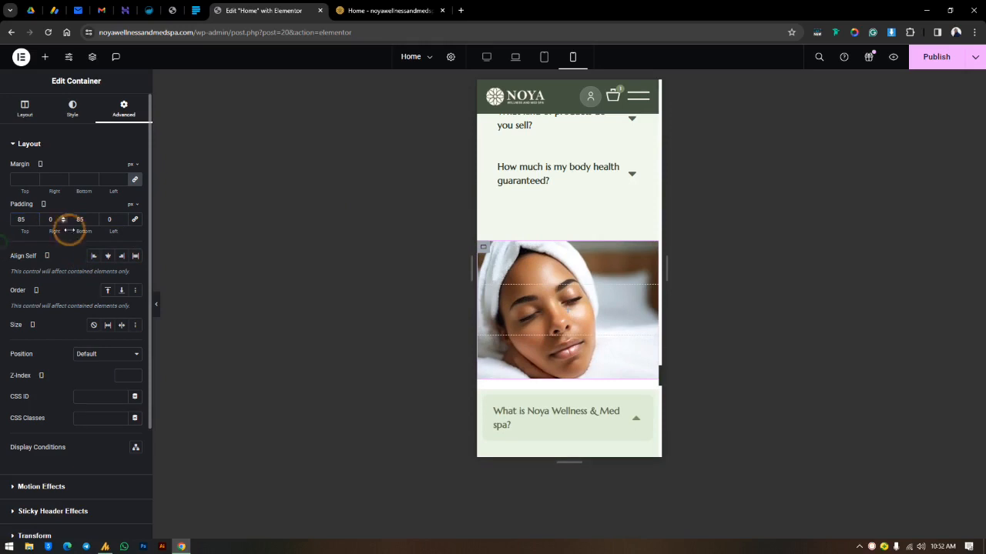
pyautogui.moveTo(69, 235); pyautogui.dragTo(38, 240)
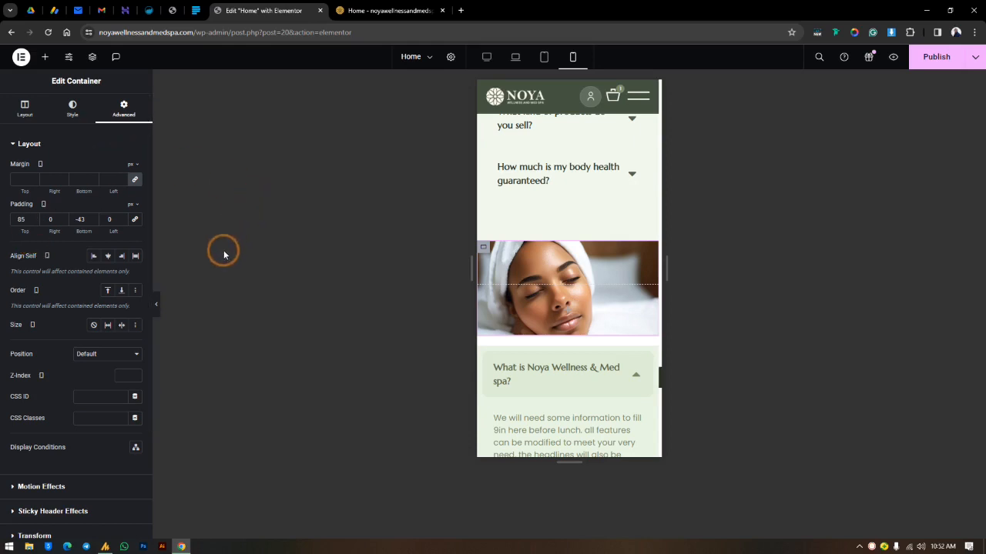
pyautogui.click(487, 58)
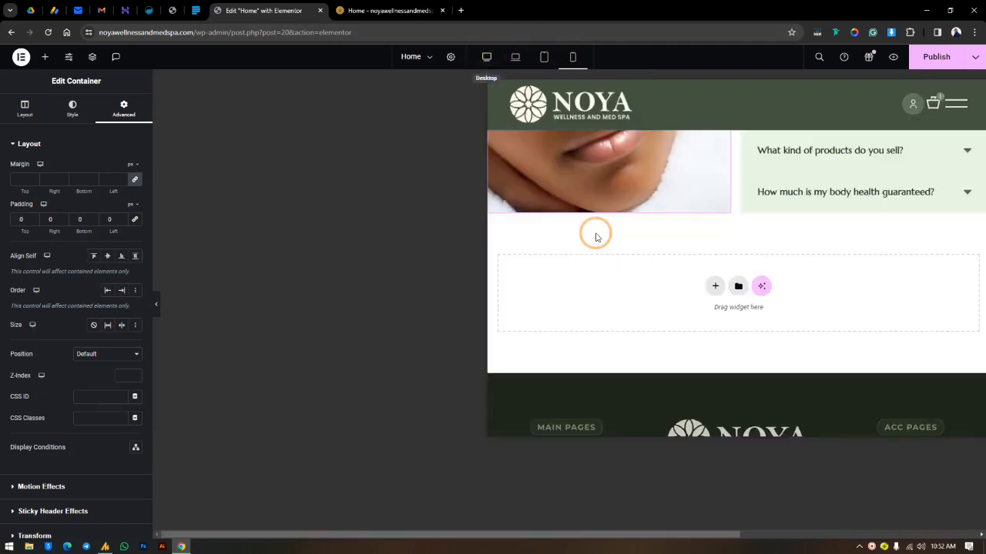
pyautogui.scroll(2, 454, 194)
pyautogui.scroll(5, 458, 192)
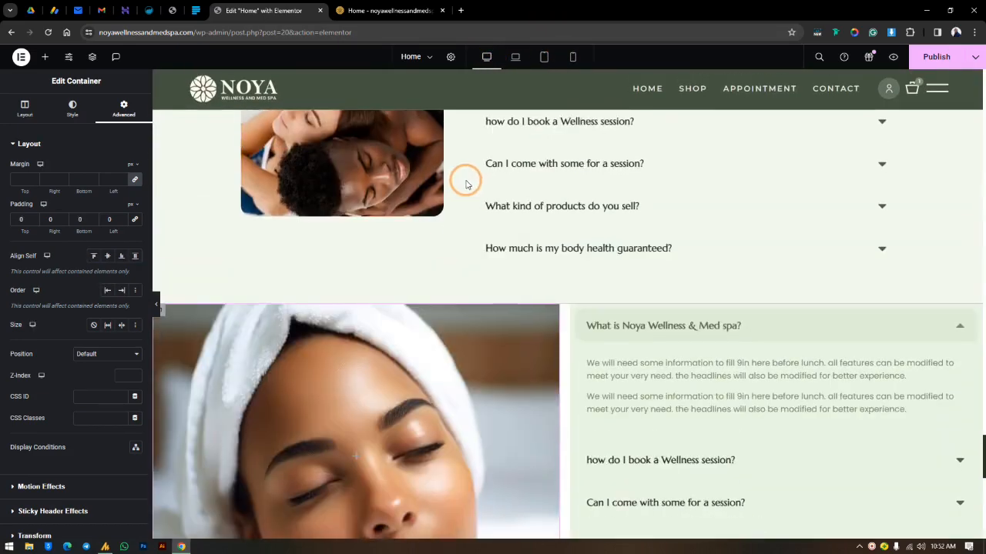
pyautogui.scroll(-3, 385, 217)
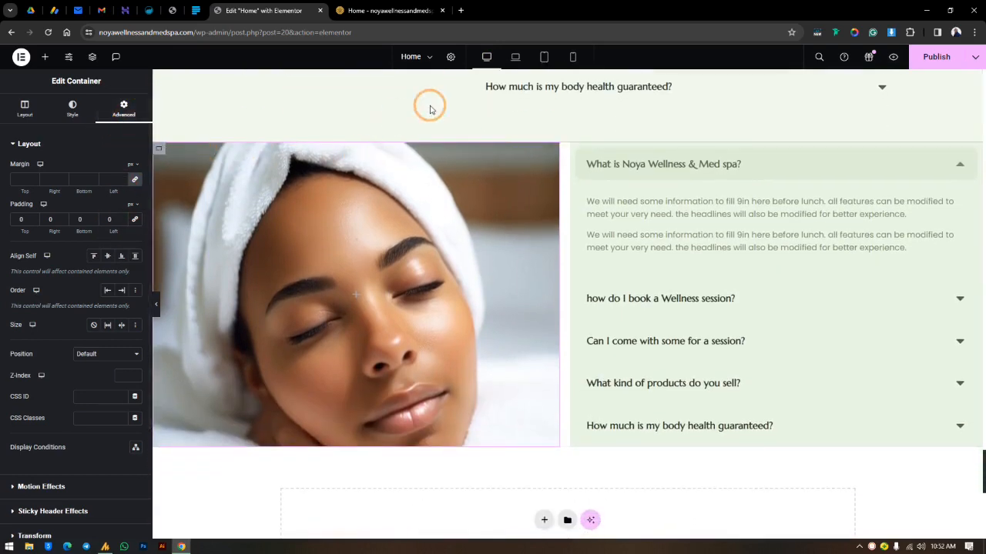
# Step: For the mobile view, set the image column container's top and bottom padding to 0, and review the section in the desktop view
pyautogui.click(572, 62)
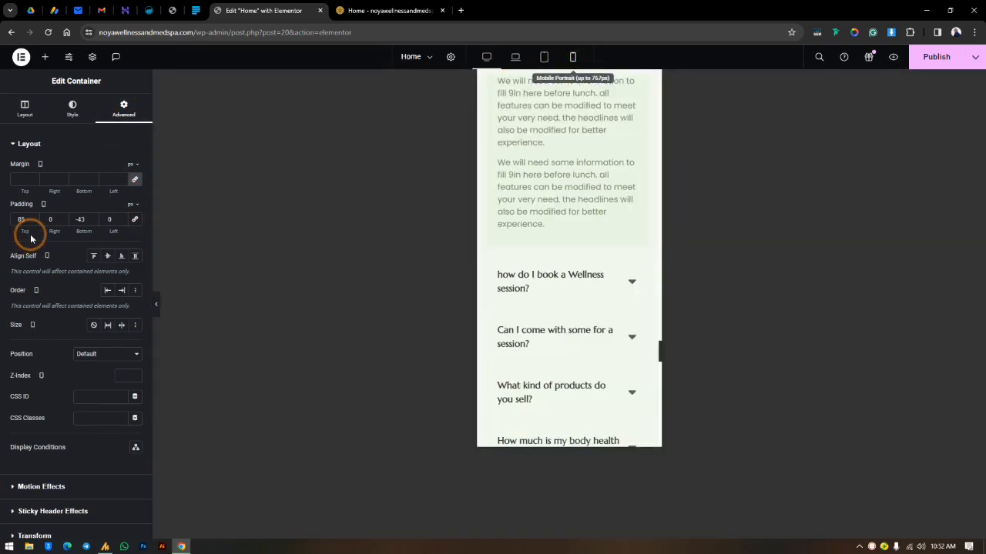
pyautogui.moveTo(28, 219); pyautogui.dragTo(7, 230)
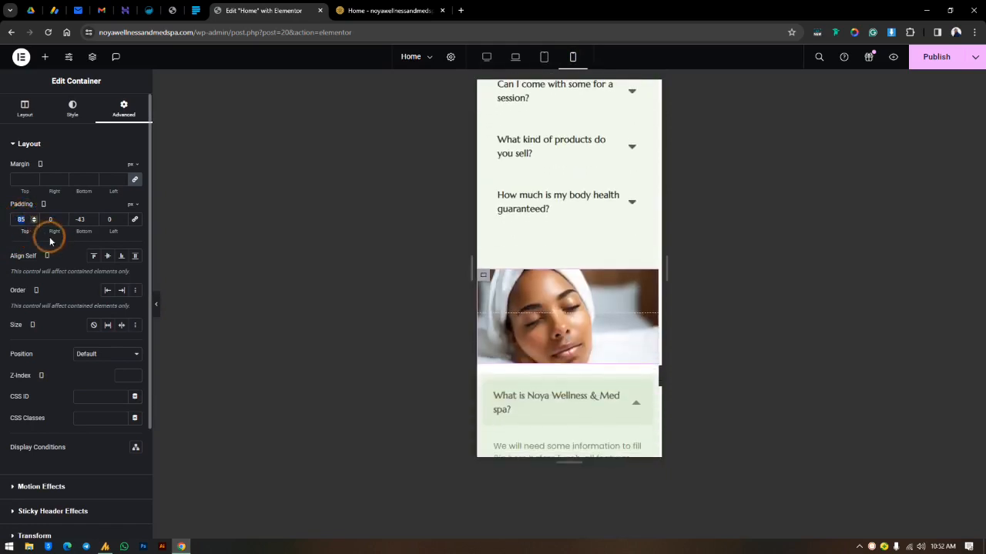
pyautogui.write('0')
pyautogui.moveTo(85, 218); pyautogui.dragTo(72, 219)
pyautogui.write('0')
pyautogui.click(427, 99)
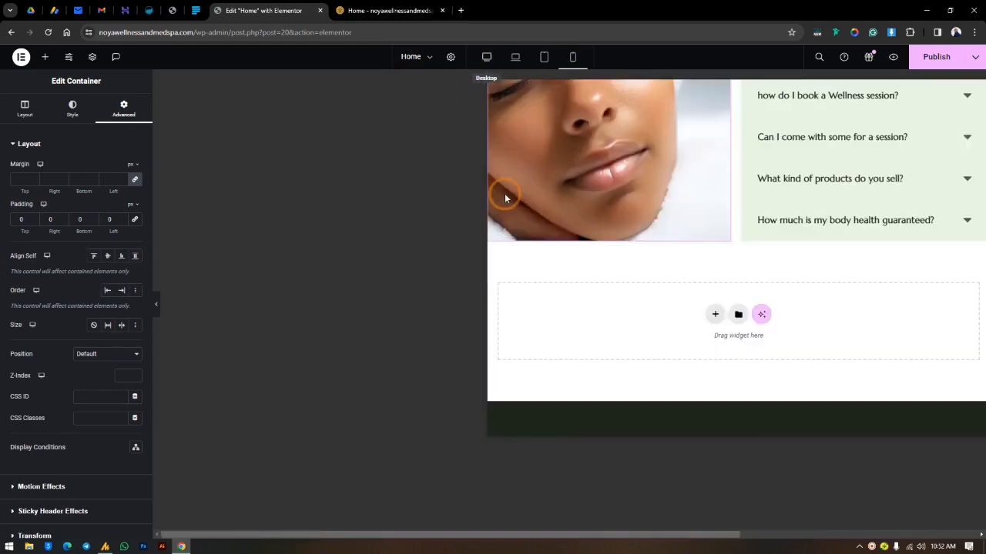
pyautogui.scroll(5, 477, 202)
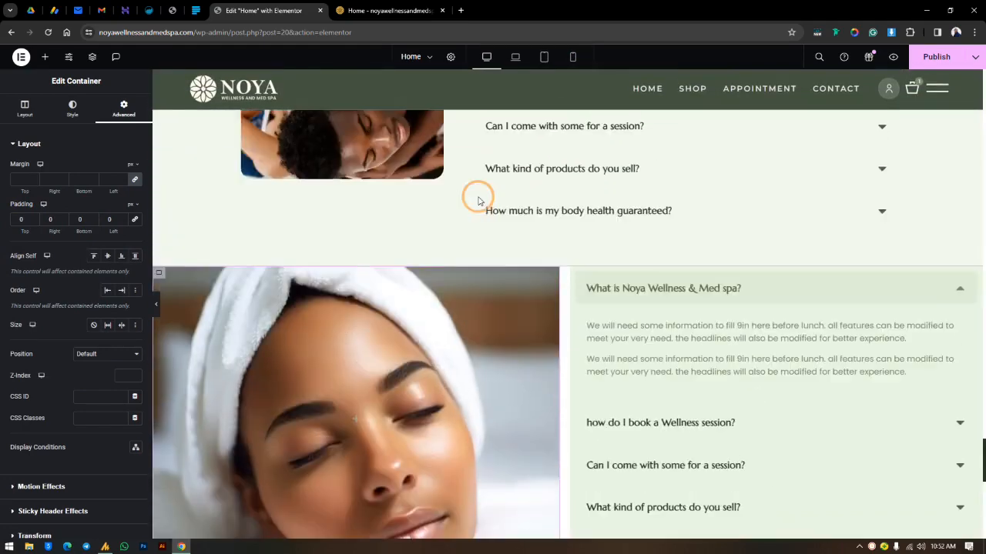
pyautogui.scroll(-1, 558, 305)
pyautogui.scroll(-3, 558, 269)
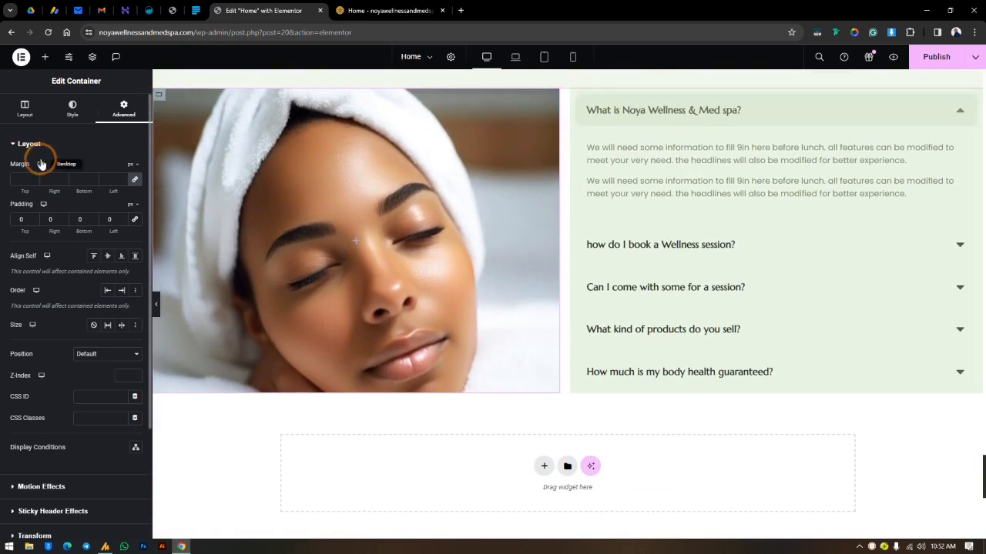
# Step: Remove the background photo from the left-hand column container
pyautogui.click(67, 107)
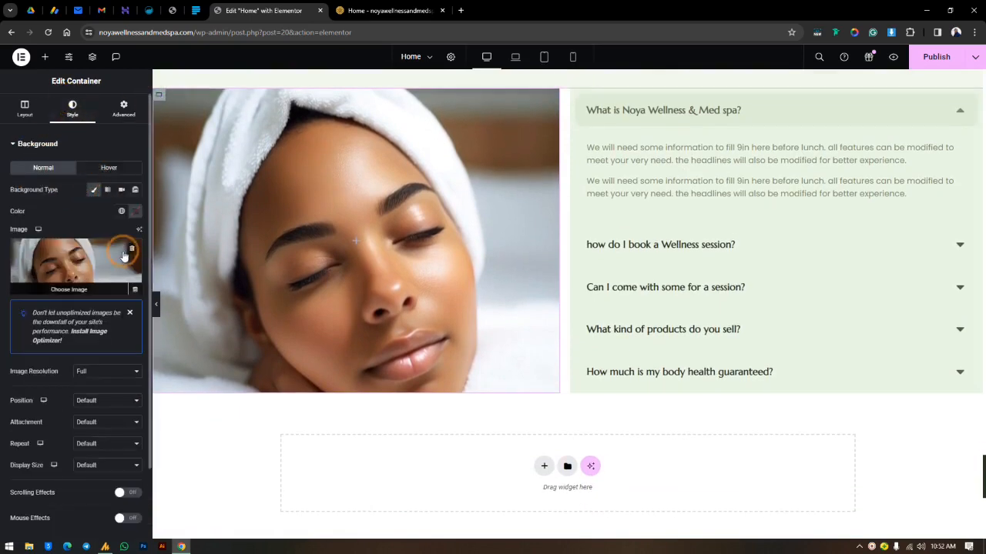
pyautogui.click(134, 248)
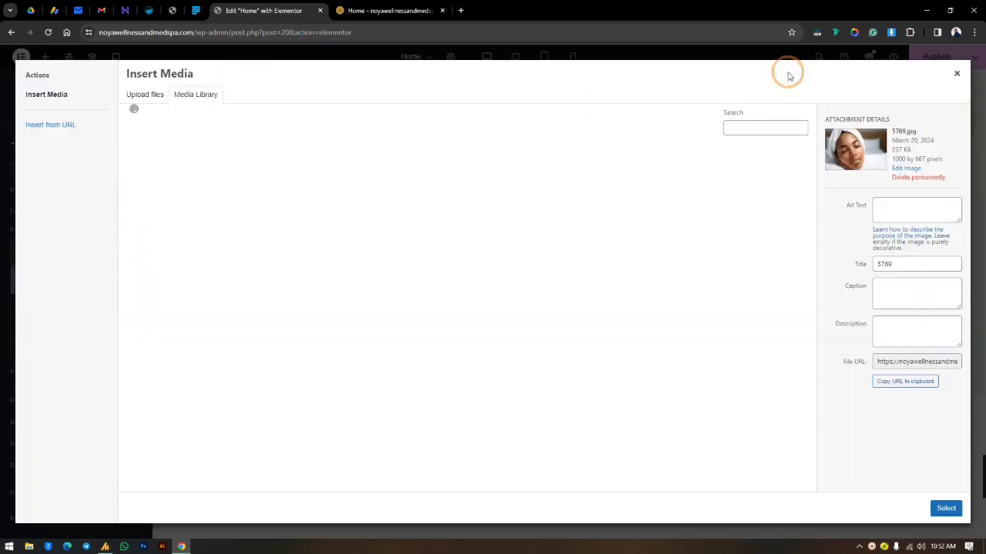
pyautogui.click(955, 73)
pyautogui.click(131, 251)
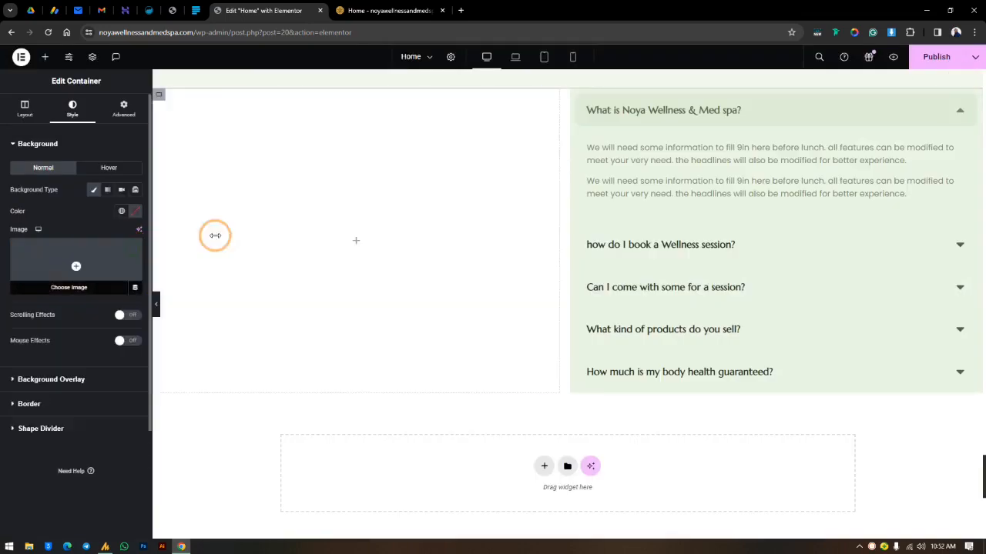
# Step: Add an Image widget to the empty left-hand column and load the towel-wrapped woman photo 5769.jpg from the media library
pyautogui.click(47, 60)
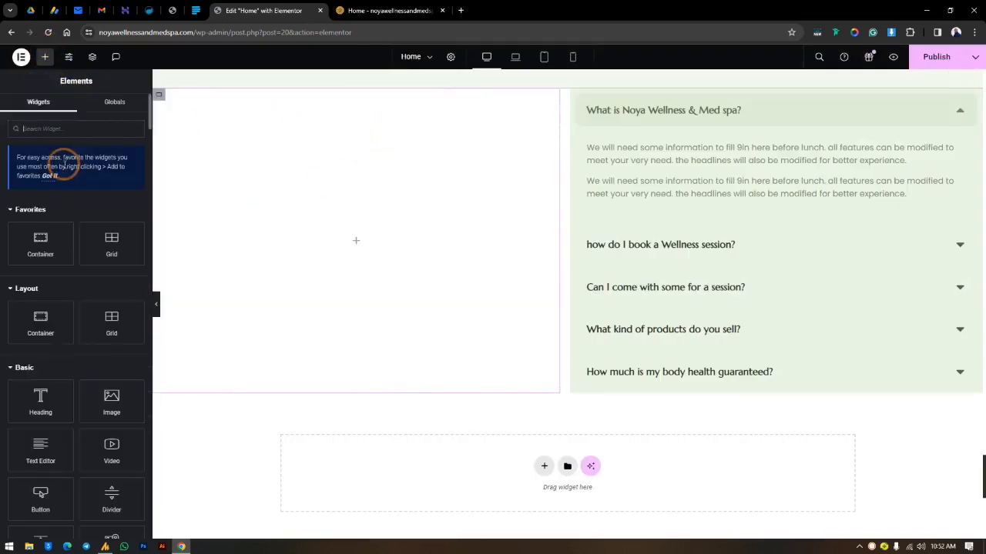
pyautogui.moveTo(89, 397); pyautogui.dragTo(315, 226)
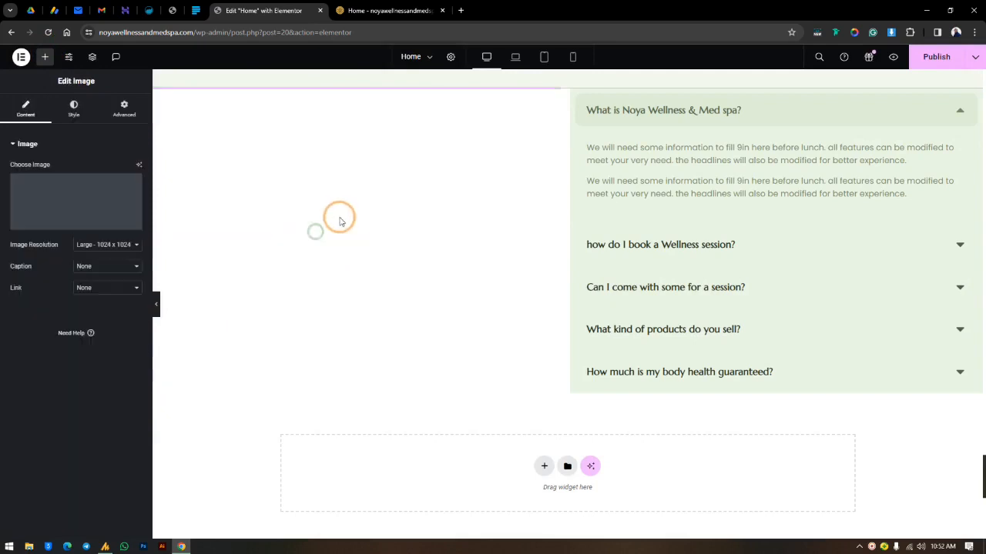
pyautogui.click(59, 199)
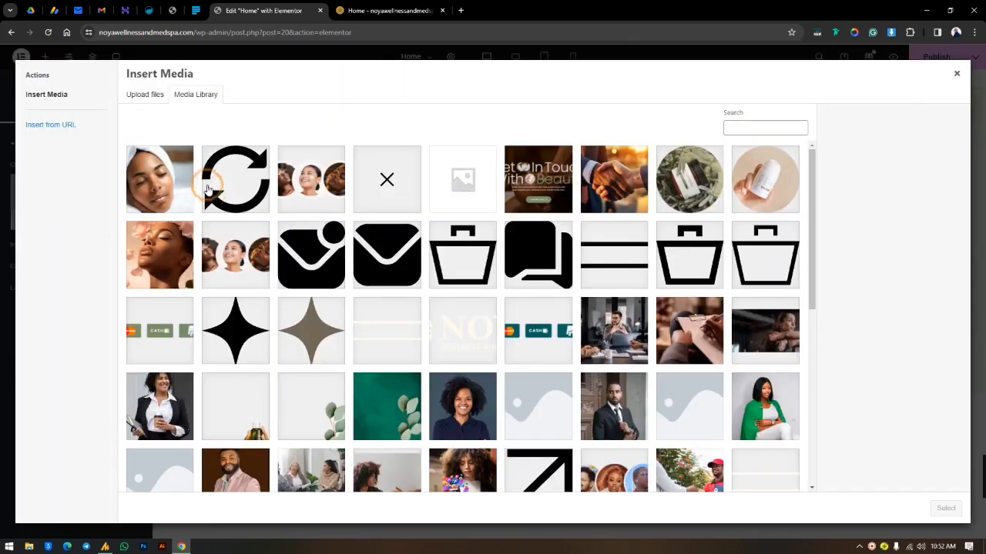
pyautogui.click(165, 178)
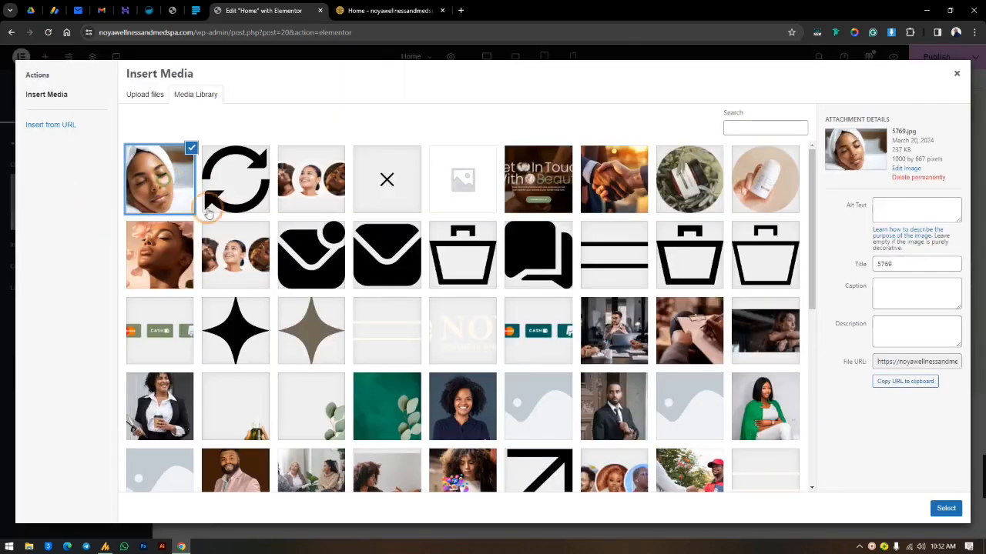
pyautogui.click(945, 509)
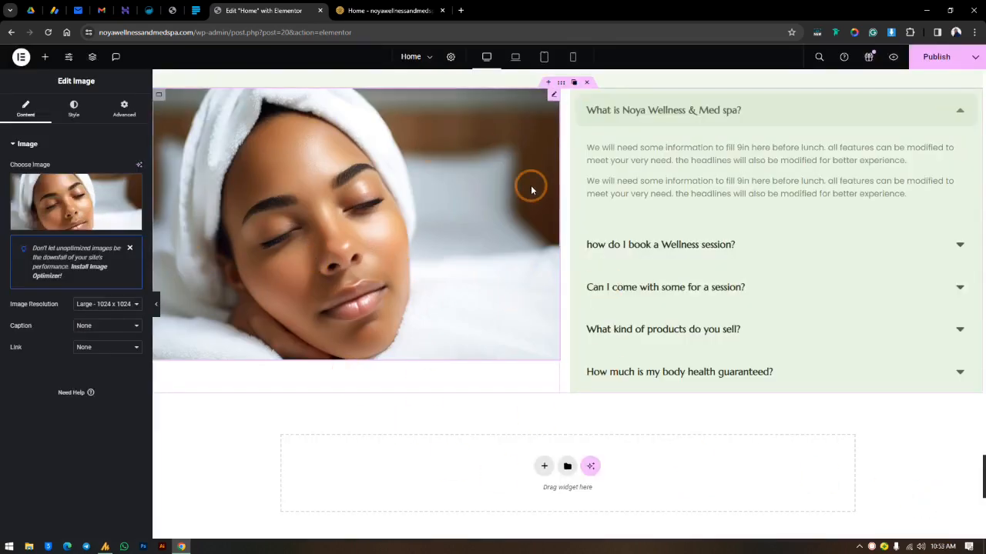
# Step: Set the Image widget's resolution to Full and its desktop height to 800 px
pyautogui.click(104, 304)
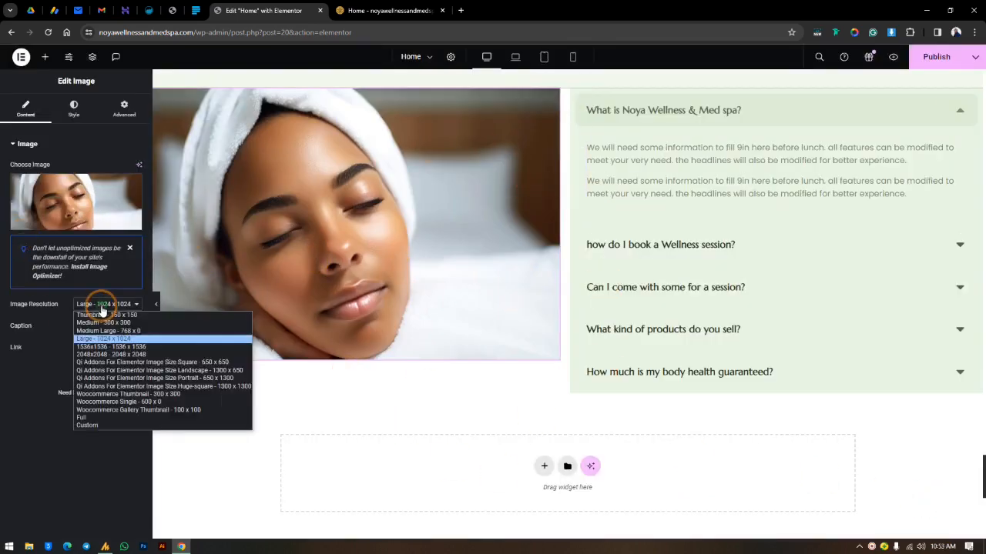
pyautogui.click(100, 418)
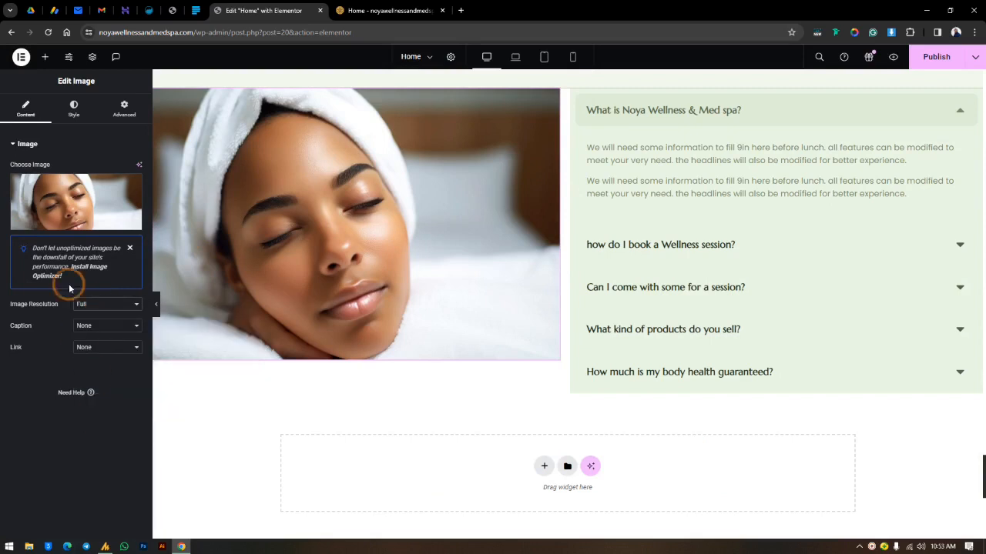
pyautogui.click(74, 106)
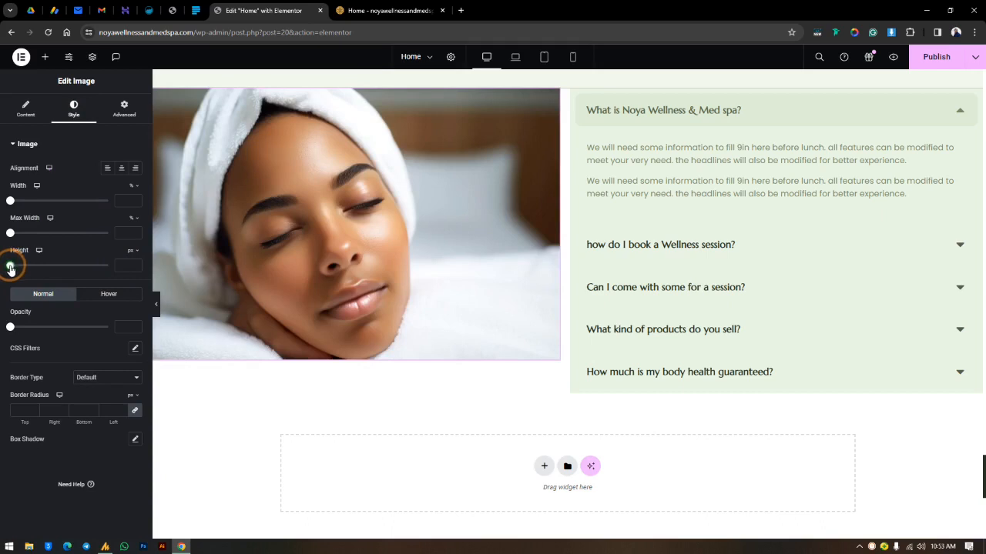
pyautogui.moveTo(10, 267); pyautogui.dragTo(146, 291)
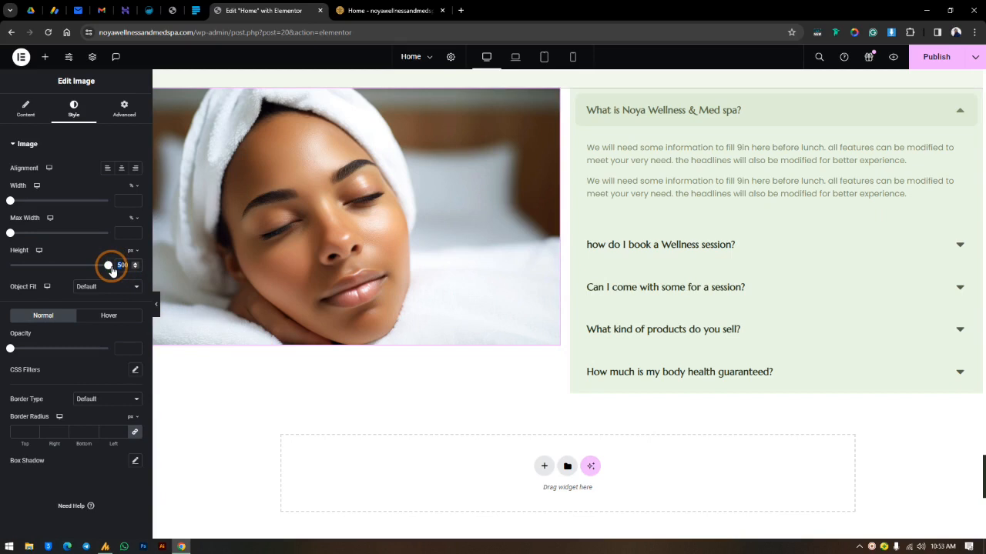
pyautogui.write('9')
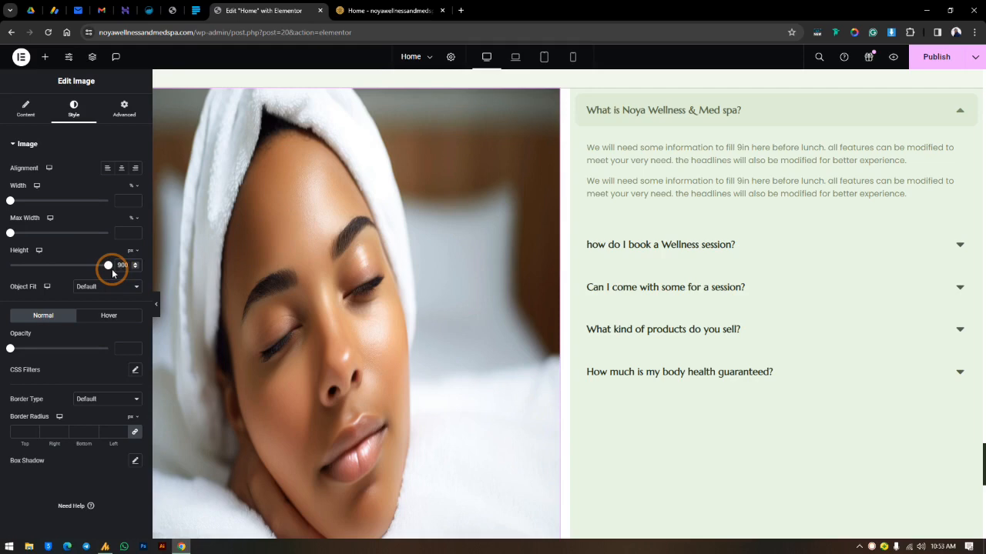
pyautogui.write('8')
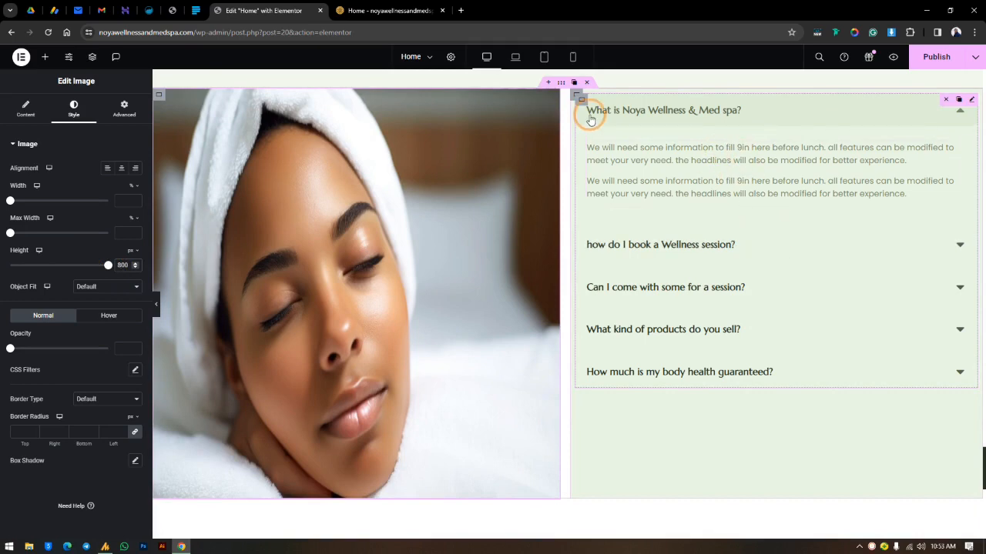
# Step: Try Center for the FAQ column container's Justify Content and settle on Start
pyautogui.click(638, 141)
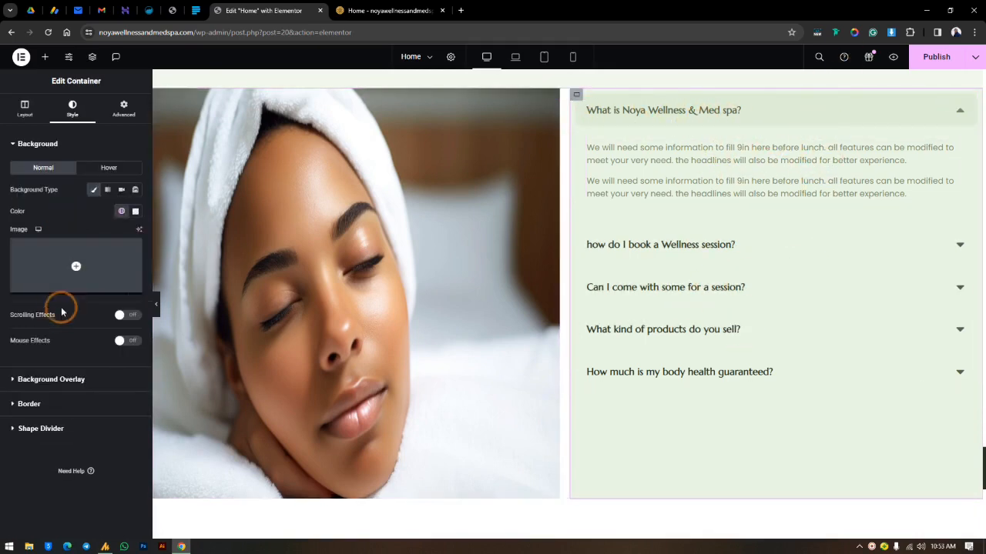
pyautogui.click(24, 107)
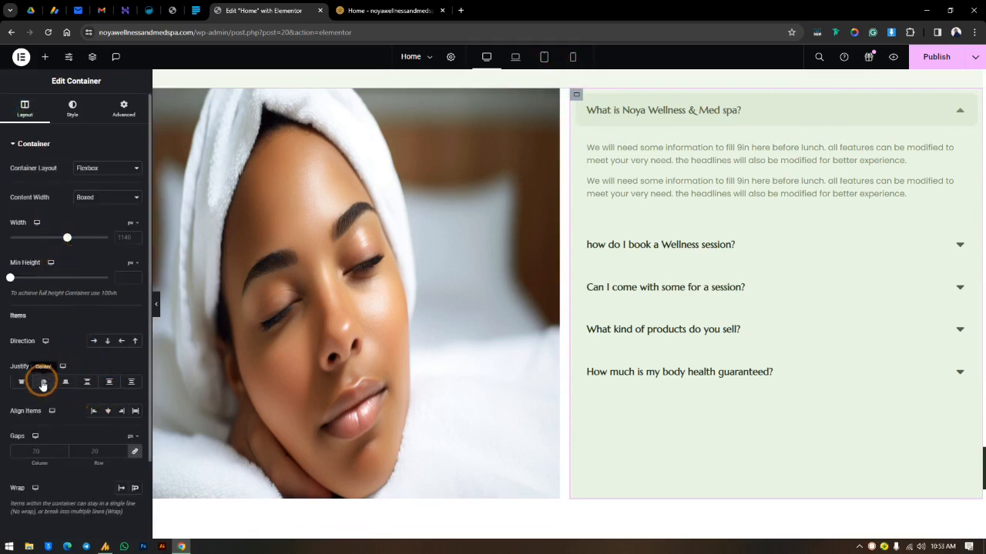
pyautogui.click(44, 382)
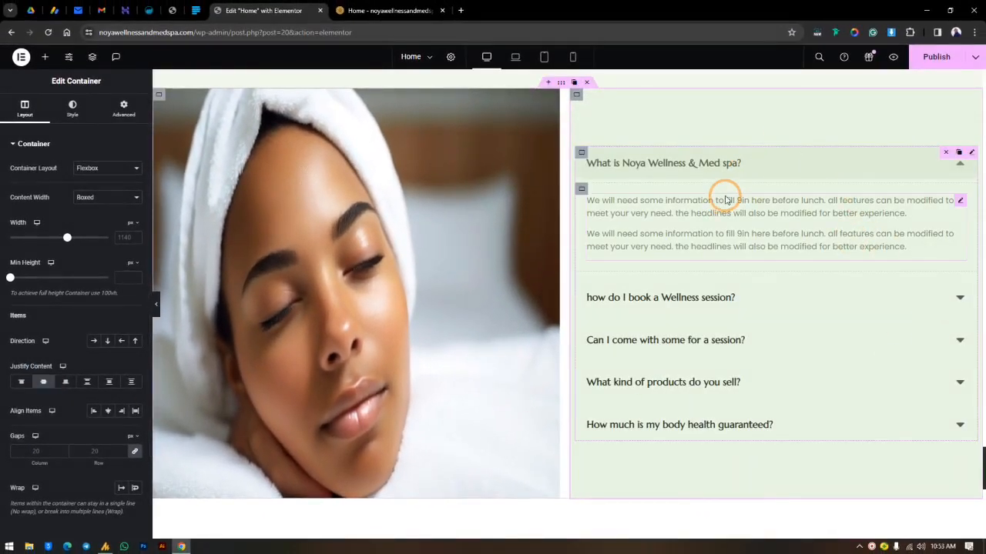
pyautogui.click(22, 382)
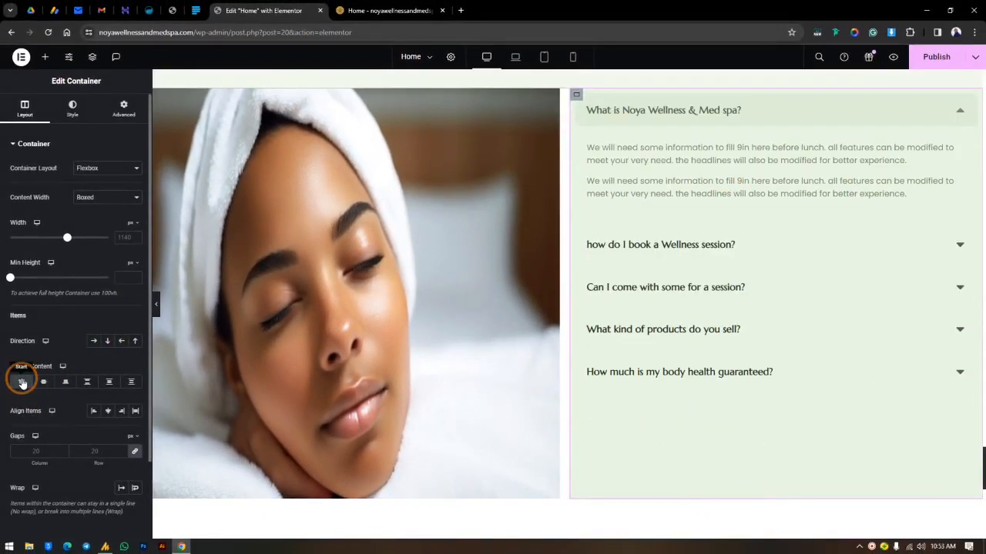
# Step: Set the FAQ column container's desktop padding to 40 px on all four sides
pyautogui.click(124, 108)
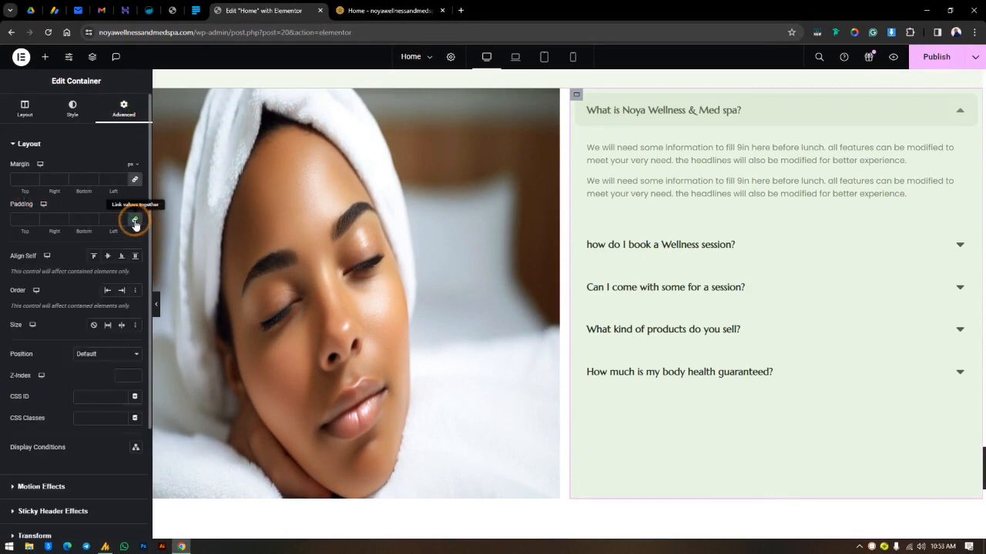
pyautogui.click(19, 221)
pyautogui.write('0')
pyautogui.moveTo(21, 229); pyautogui.dragTo(69, 236)
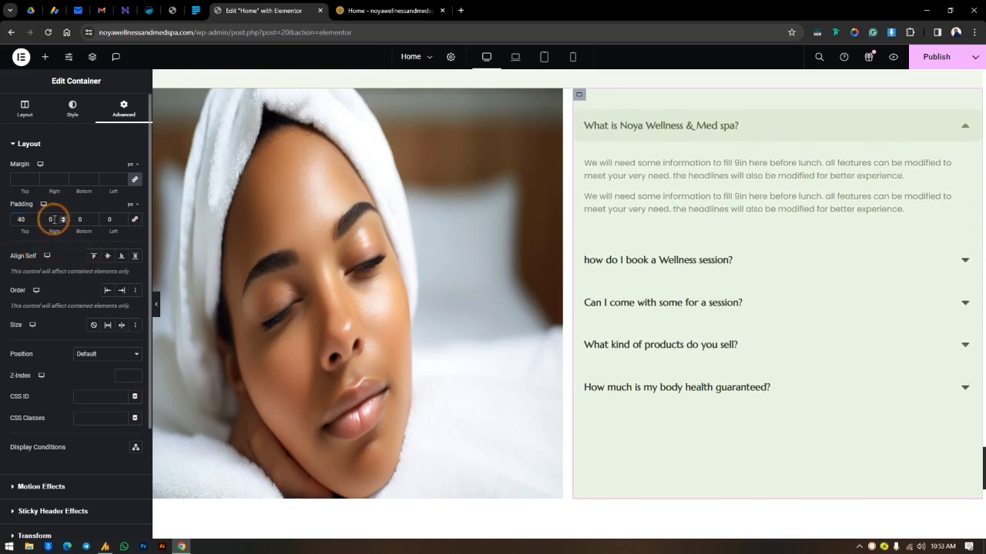
pyautogui.click(135, 219)
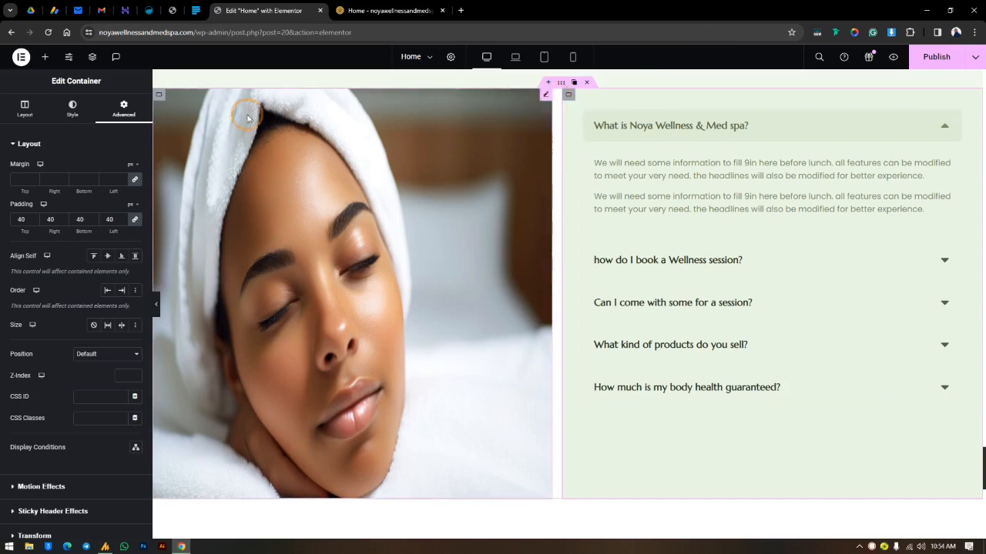
# Step: Set the column and row gaps to 0 px on the parent container that holds the image and FAQ columns
pyautogui.click(156, 95)
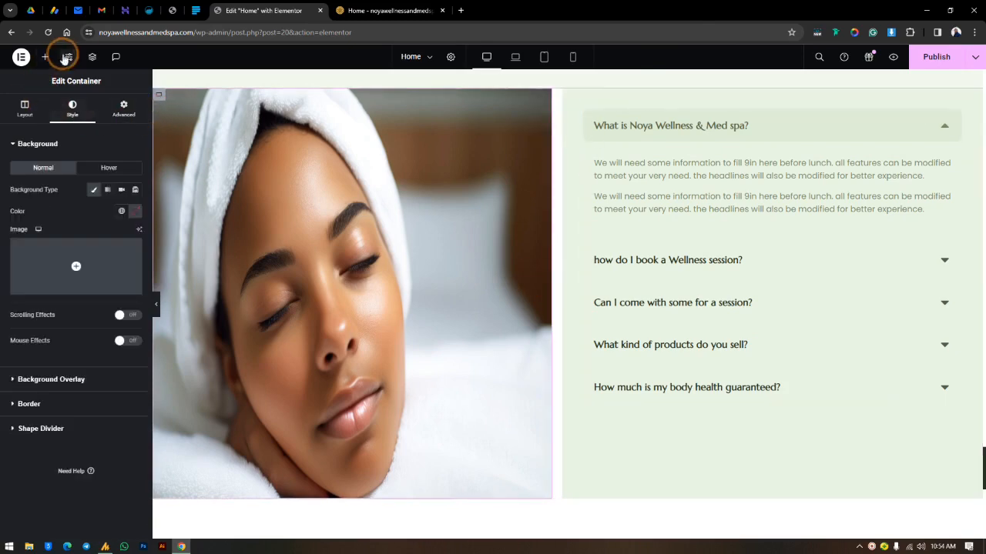
pyautogui.click(92, 56)
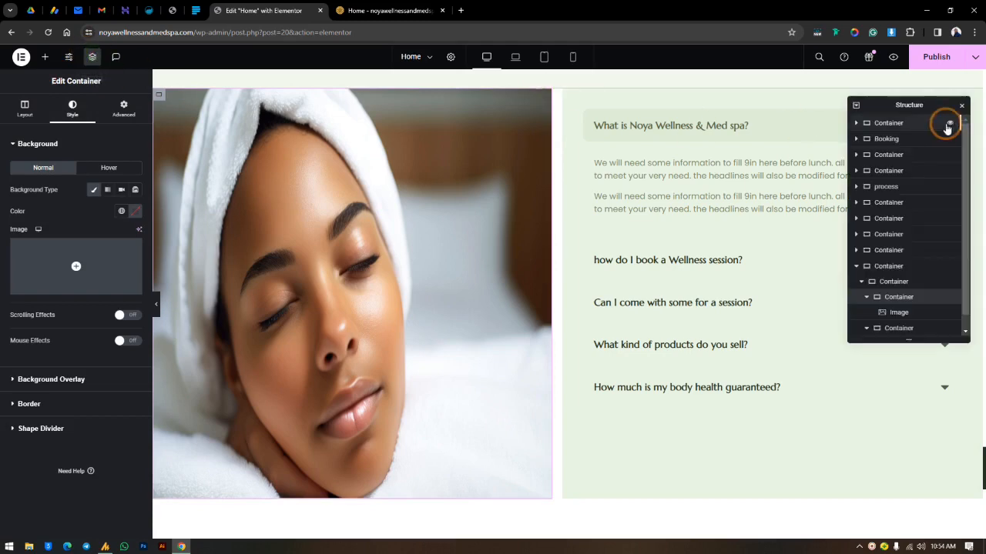
pyautogui.click(893, 282)
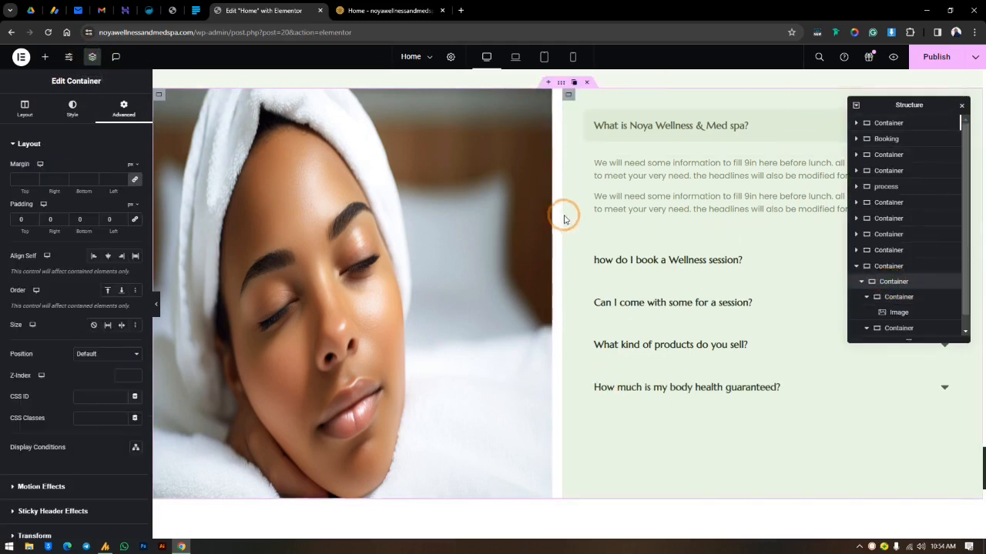
pyautogui.click(903, 283)
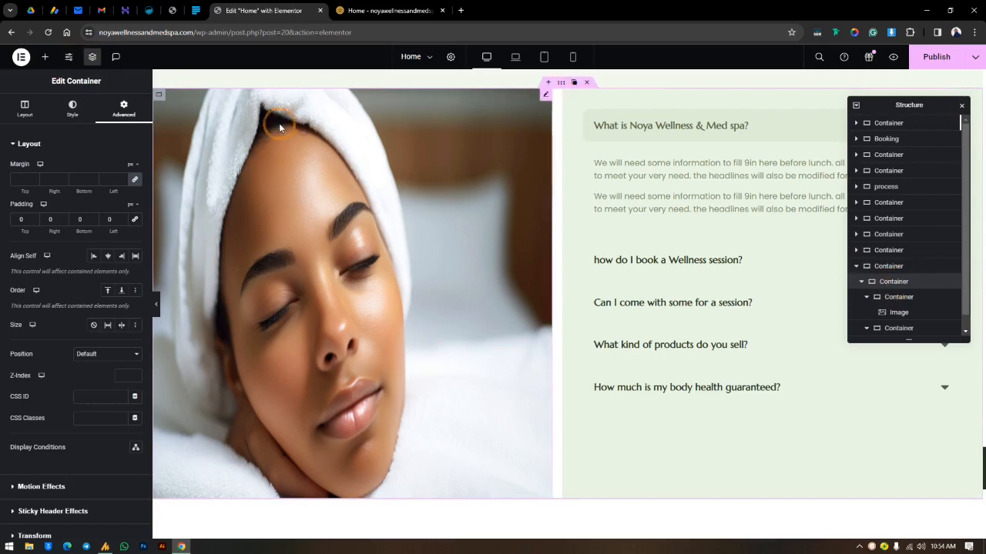
pyautogui.click(741, 303)
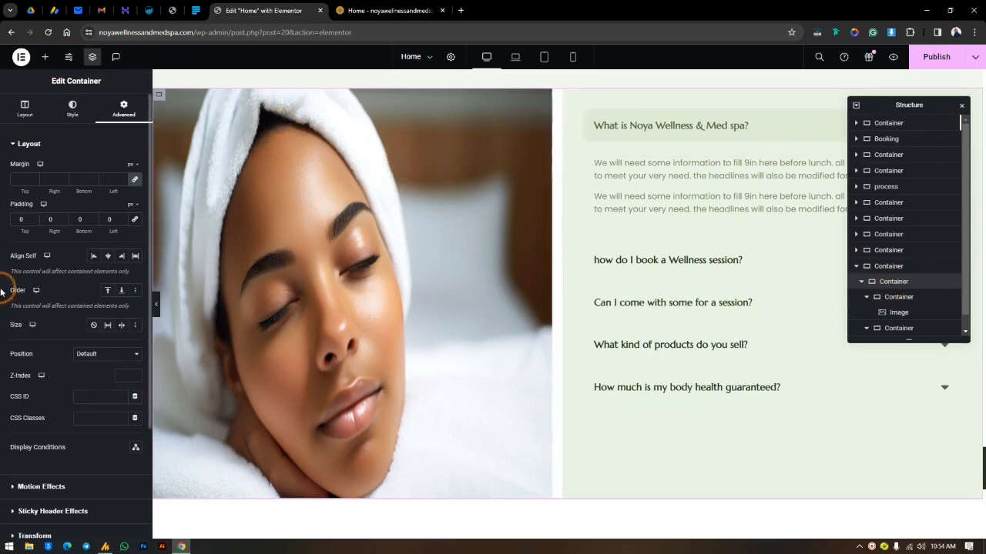
pyautogui.click(24, 107)
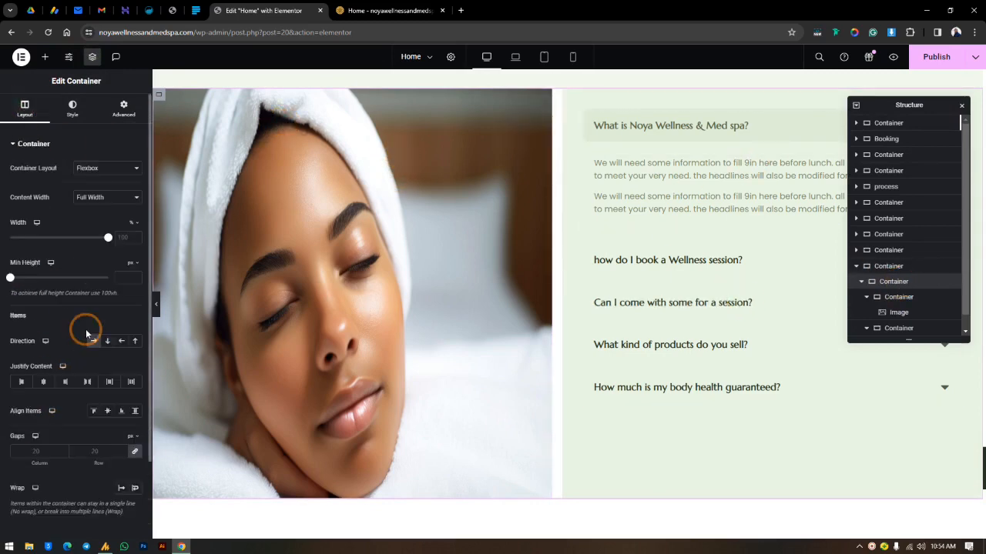
pyautogui.click(100, 447)
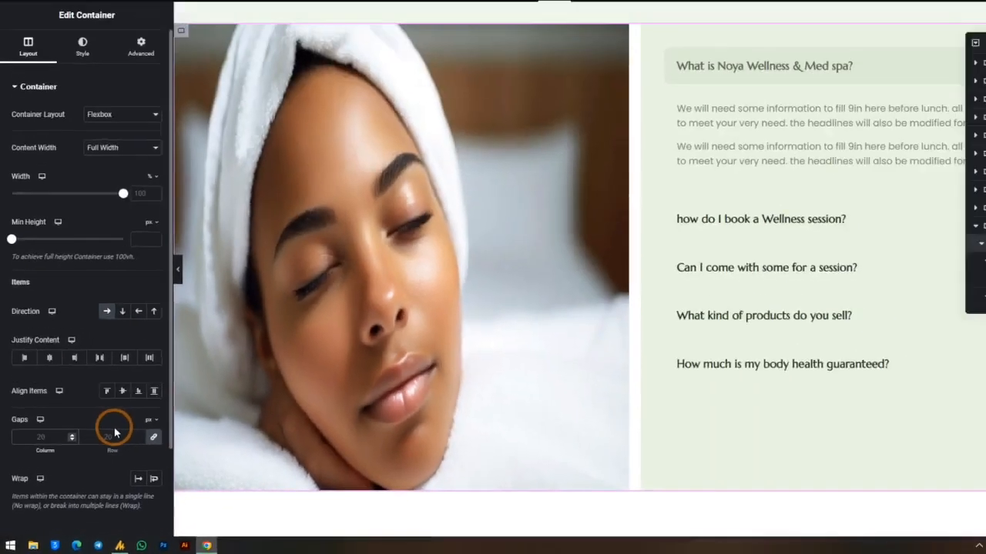
pyautogui.write('0')
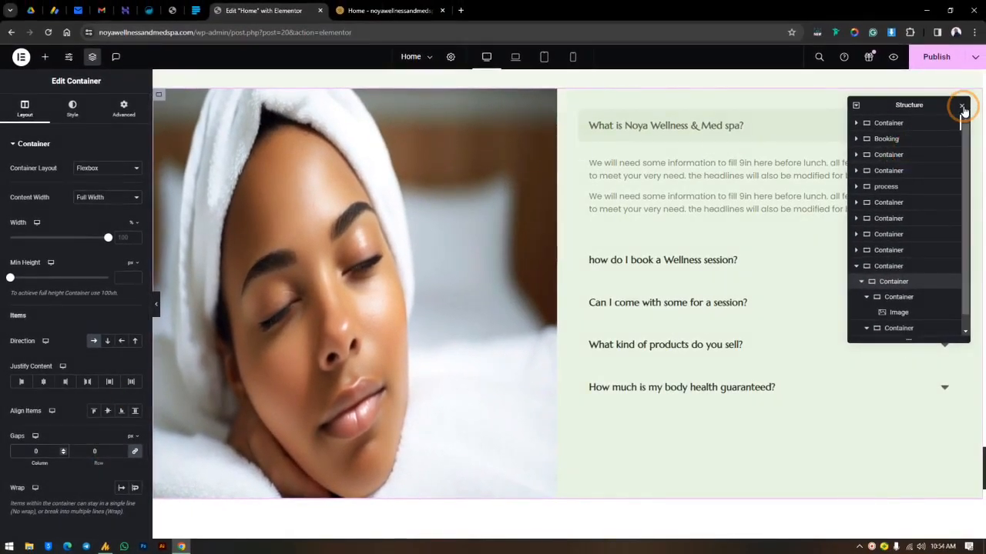
pyautogui.click(961, 107)
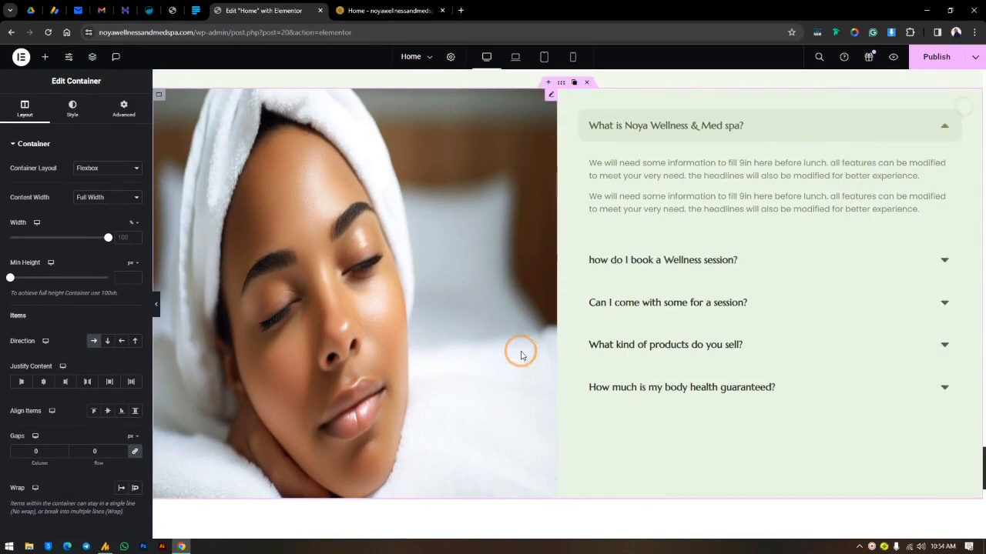
# Step: Set the Image widget's Object Fit to Cover on desktop
pyautogui.click(548, 98)
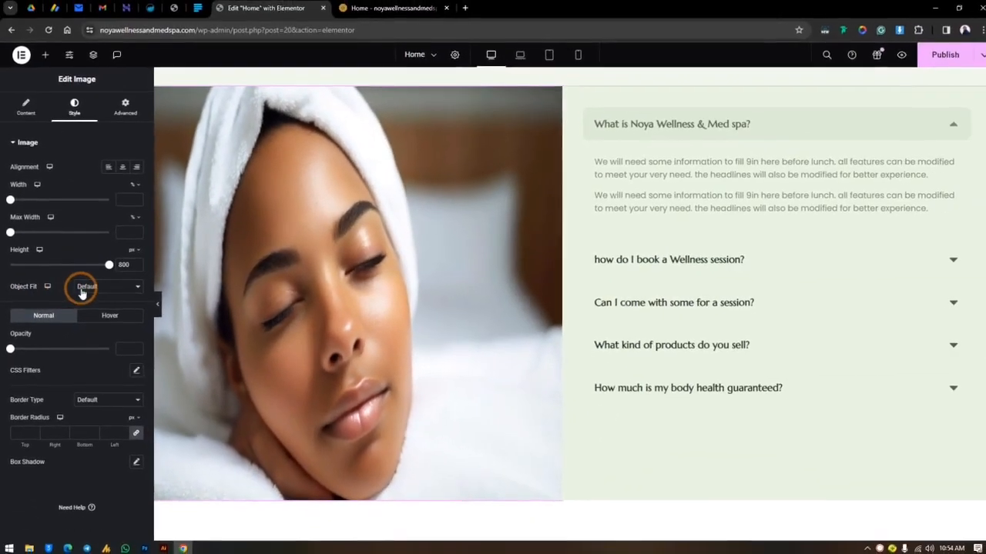
pyautogui.click(82, 291)
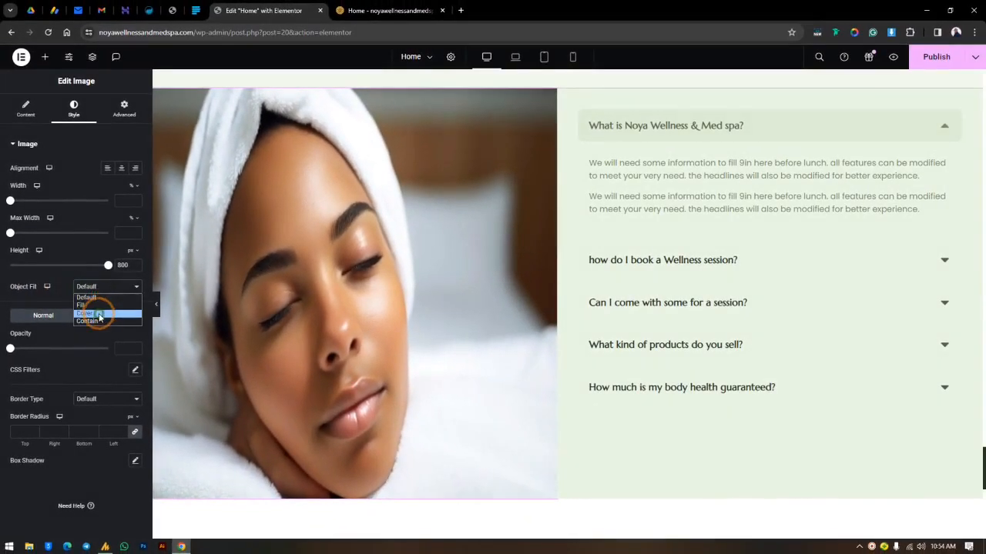
pyautogui.click(100, 314)
pyautogui.click(387, 229)
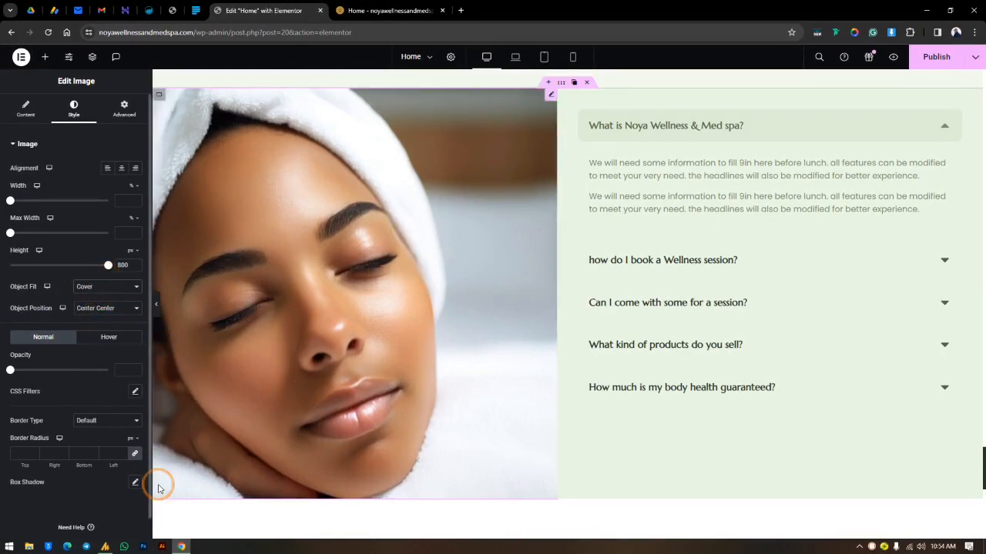
pyautogui.click(114, 287)
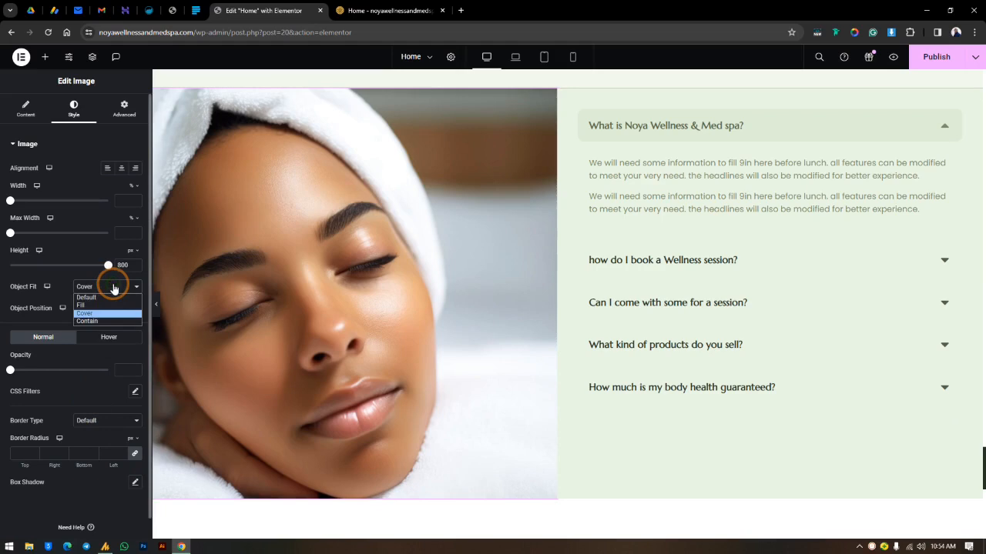
pyautogui.click(137, 291)
# Step: Try Center Left and Center Right for the image's desktop Object Position and settle on Top Left
pyautogui.click(110, 311)
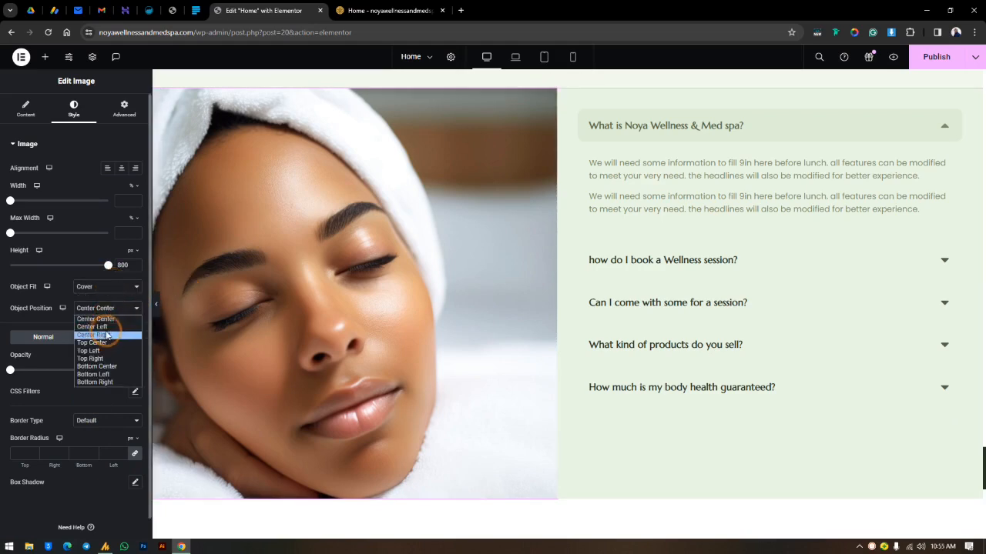
pyautogui.click(108, 326)
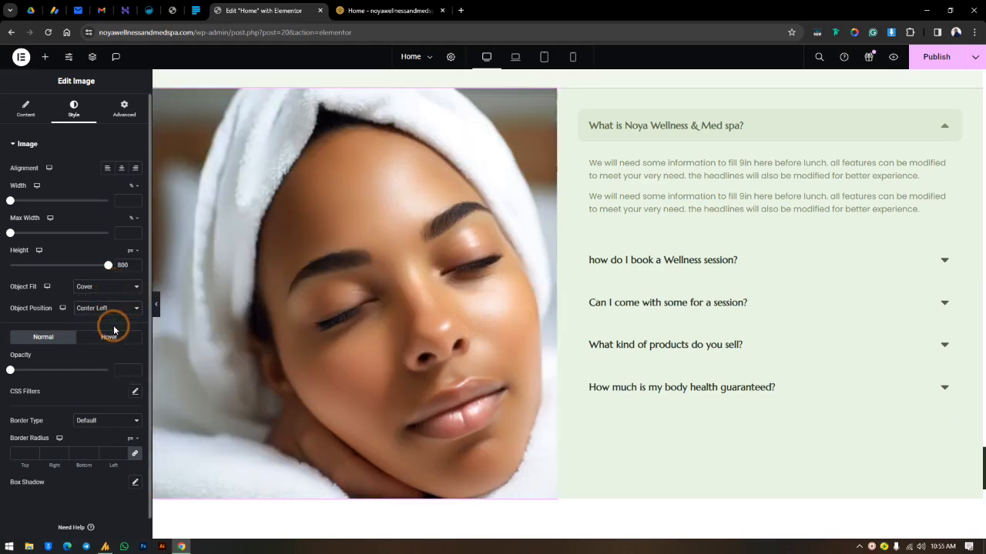
pyautogui.click(112, 311)
pyautogui.click(103, 335)
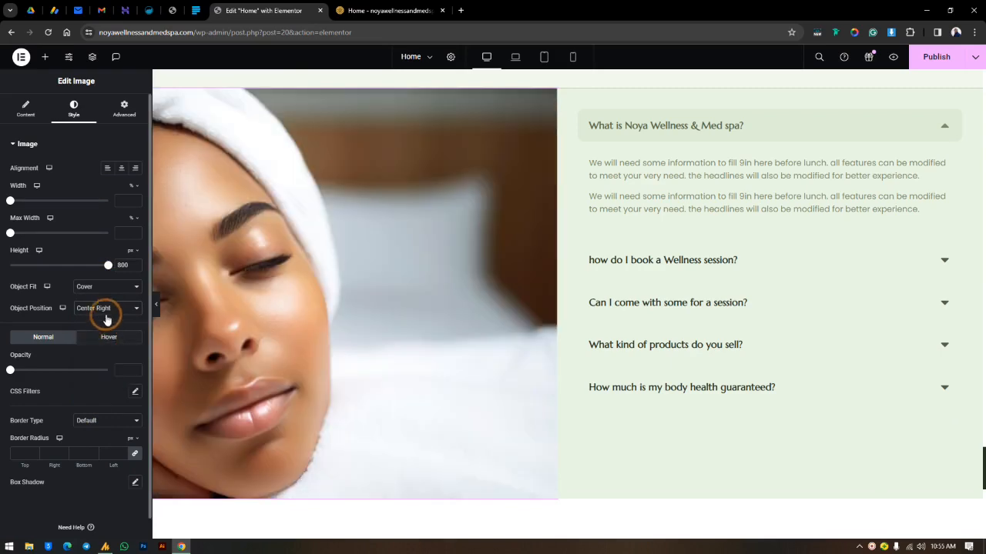
pyautogui.click(105, 312)
pyautogui.click(105, 351)
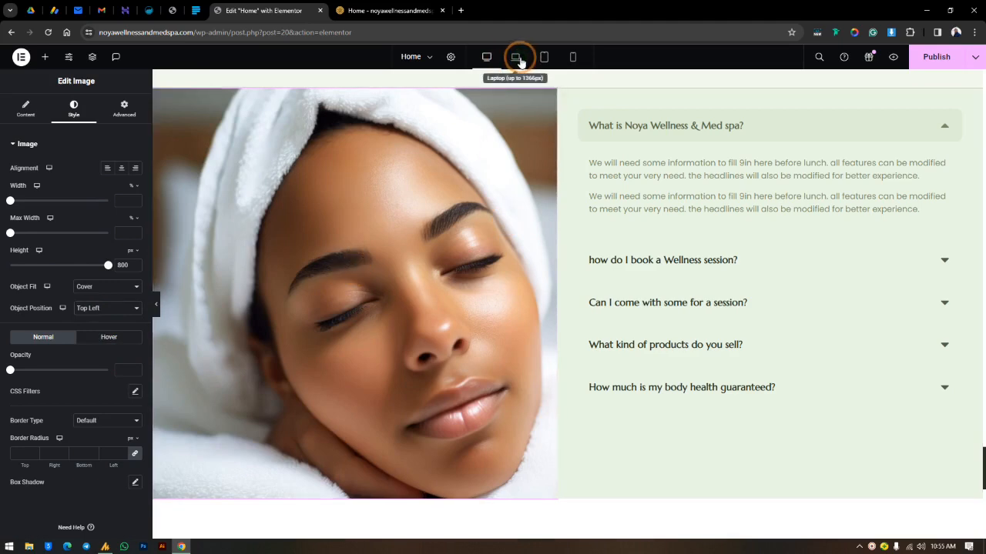
# Step: Set the image's Object Position to Center Center for the laptop breakpoint
pyautogui.click(515, 58)
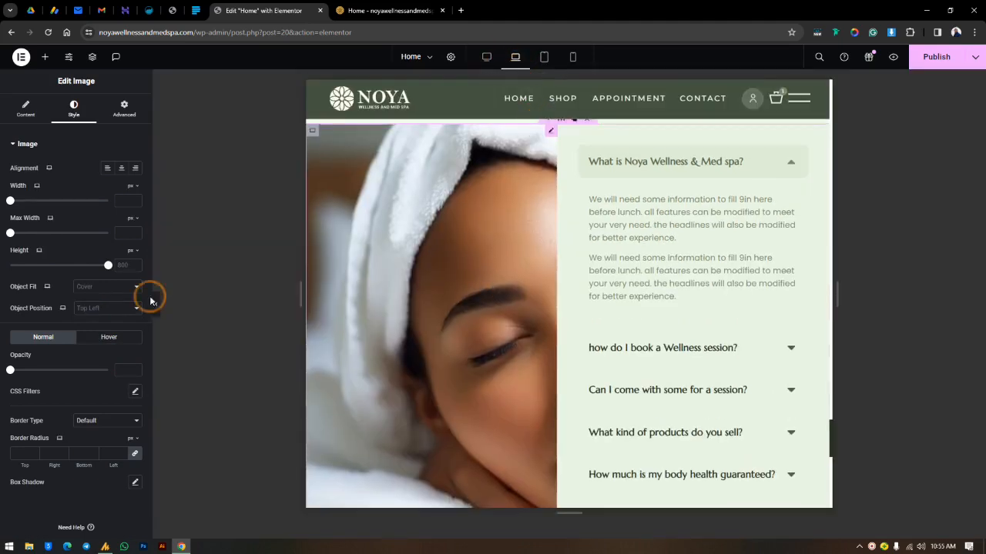
pyautogui.click(111, 318)
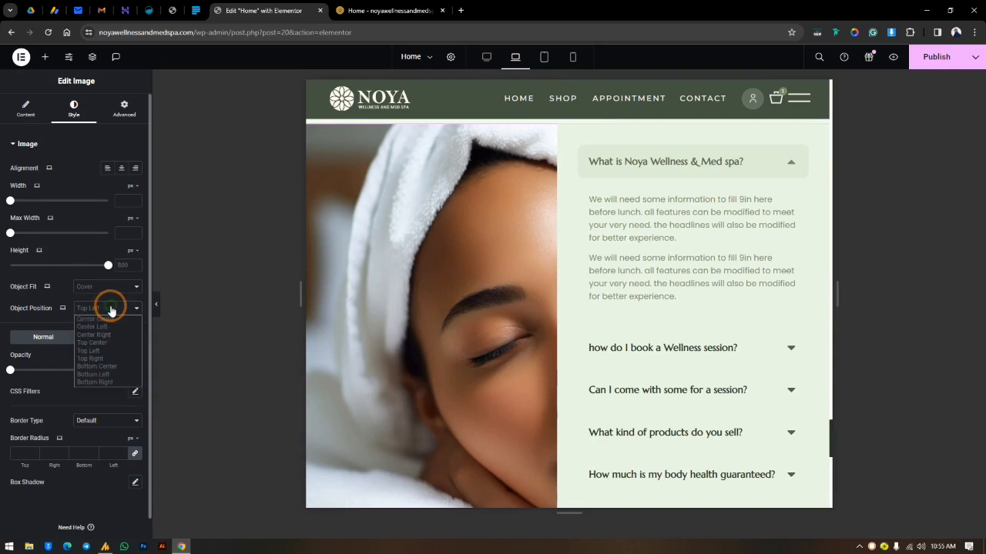
pyautogui.click(111, 324)
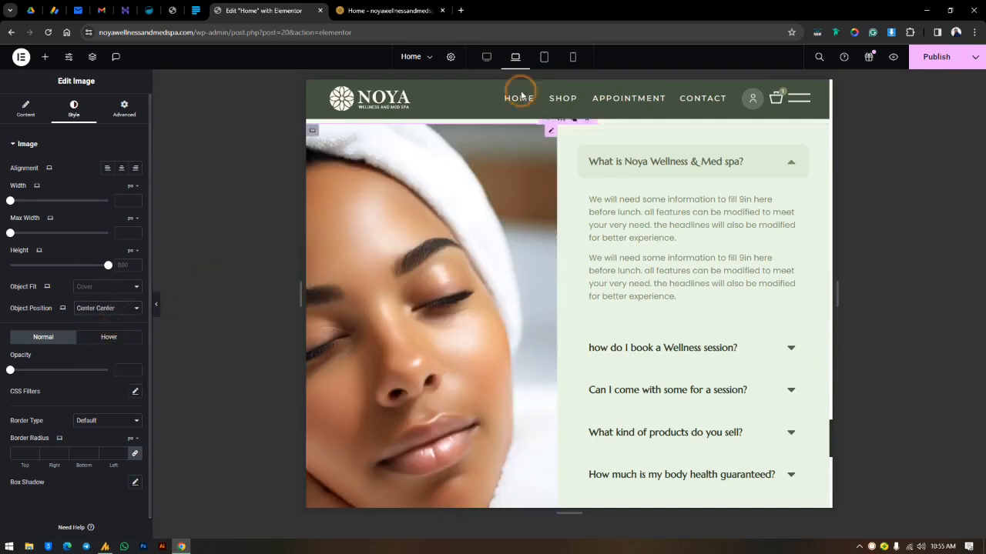
# Step: Check the section in the tablet and mobile portrait views, examining how the image is cropped and how the columns stack
pyautogui.click(544, 57)
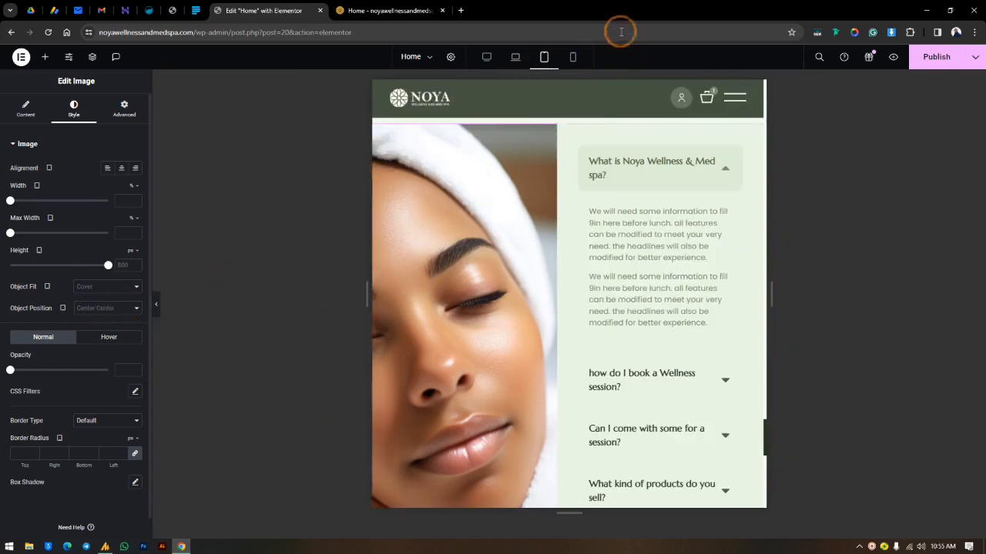
pyautogui.click(572, 57)
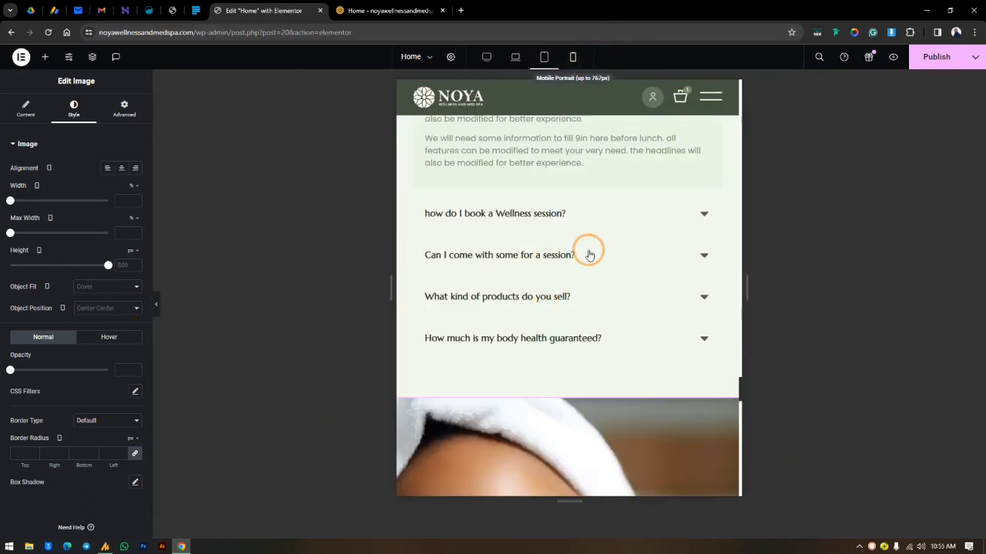
pyautogui.scroll(-5, 592, 209)
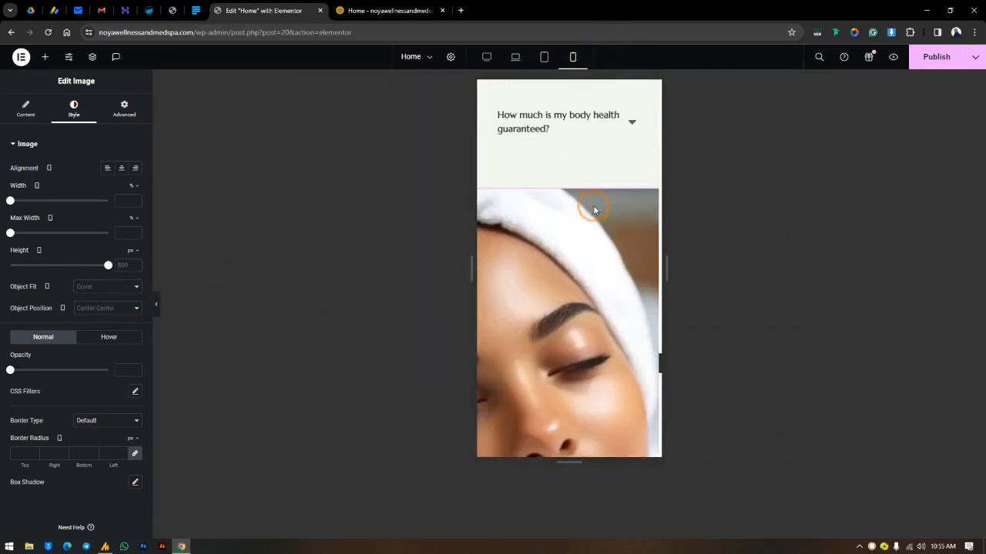
pyautogui.scroll(-3, 593, 210)
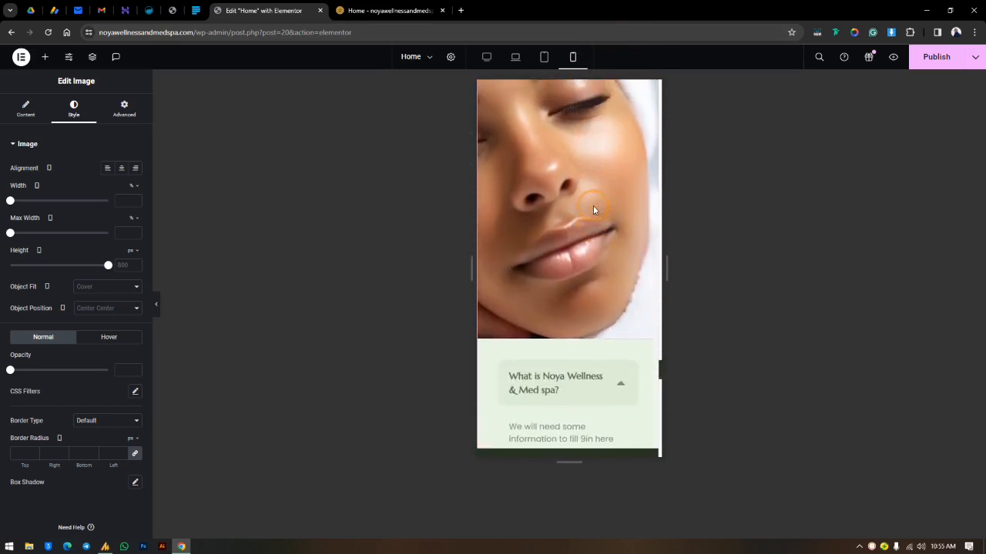
pyautogui.scroll(2, 593, 209)
pyautogui.scroll(2, 593, 209)
pyautogui.scroll(-3, 593, 209)
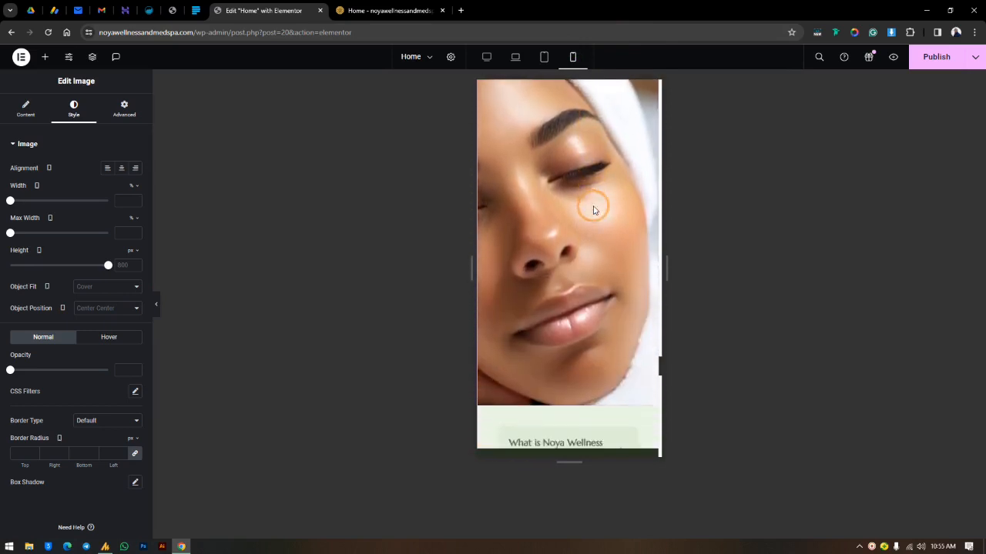
pyautogui.scroll(2, 593, 209)
pyautogui.scroll(-1, 593, 210)
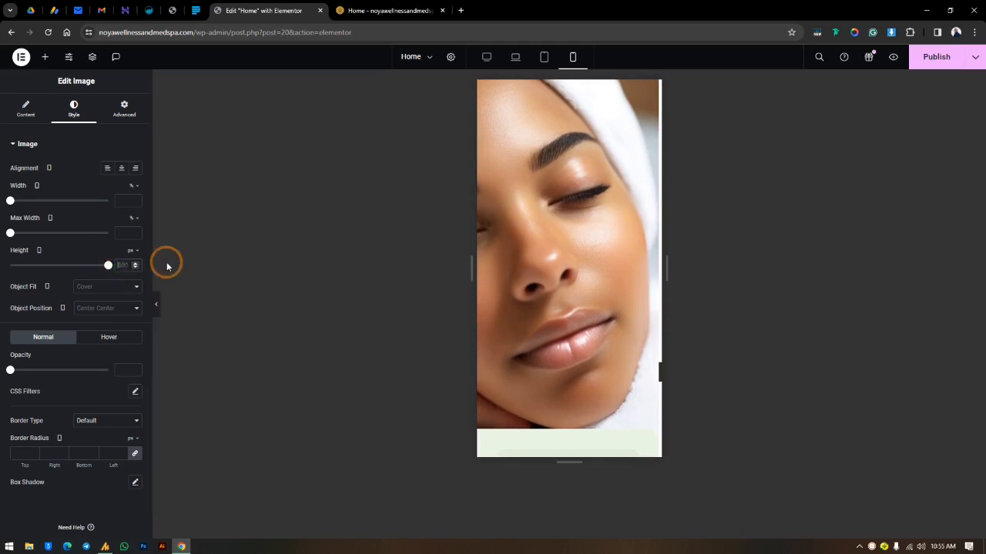
# Step: Try 500, 325 and 241 px for the Image widget's mobile portrait height and settle on 332 px
pyautogui.press('BackSpace')
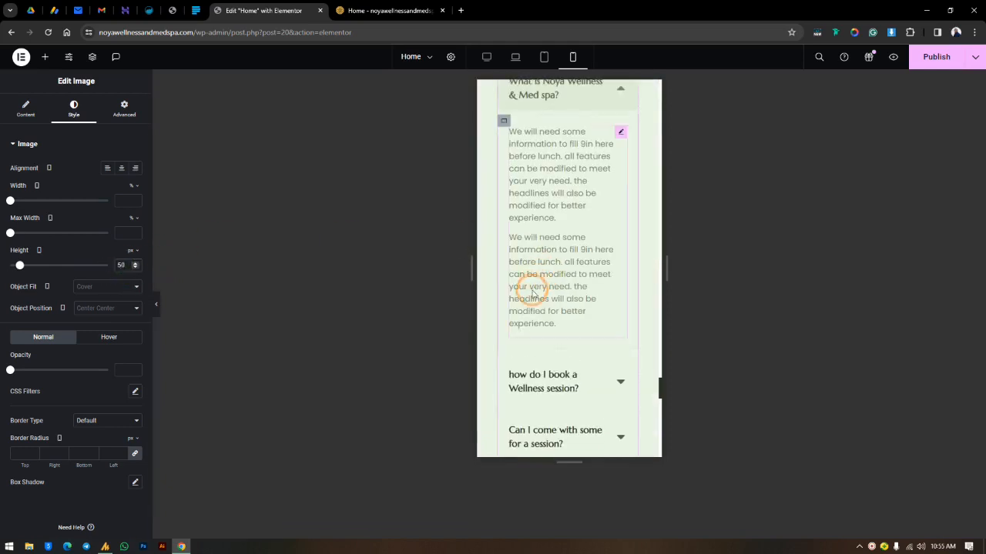
pyautogui.write('0')
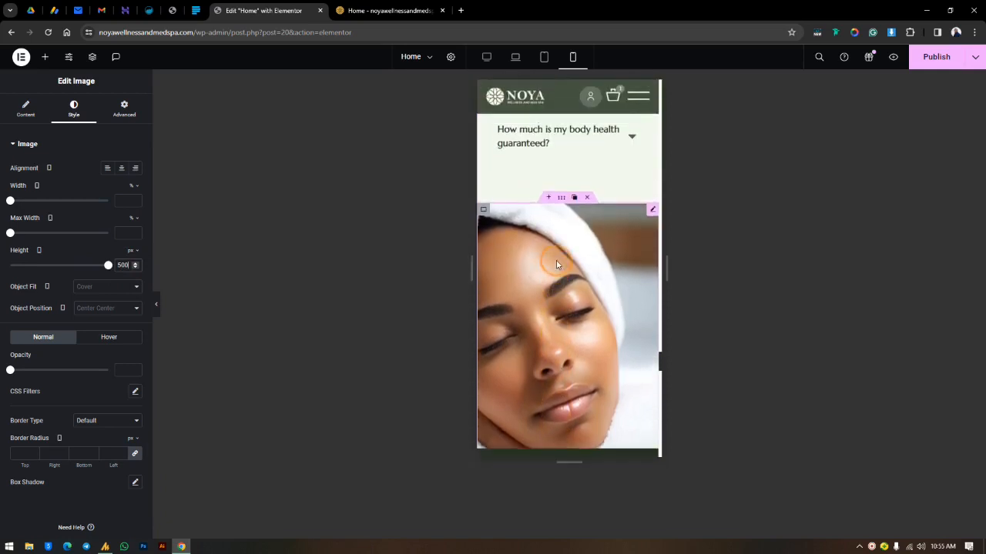
pyautogui.scroll(-2, 558, 264)
pyautogui.click(123, 265)
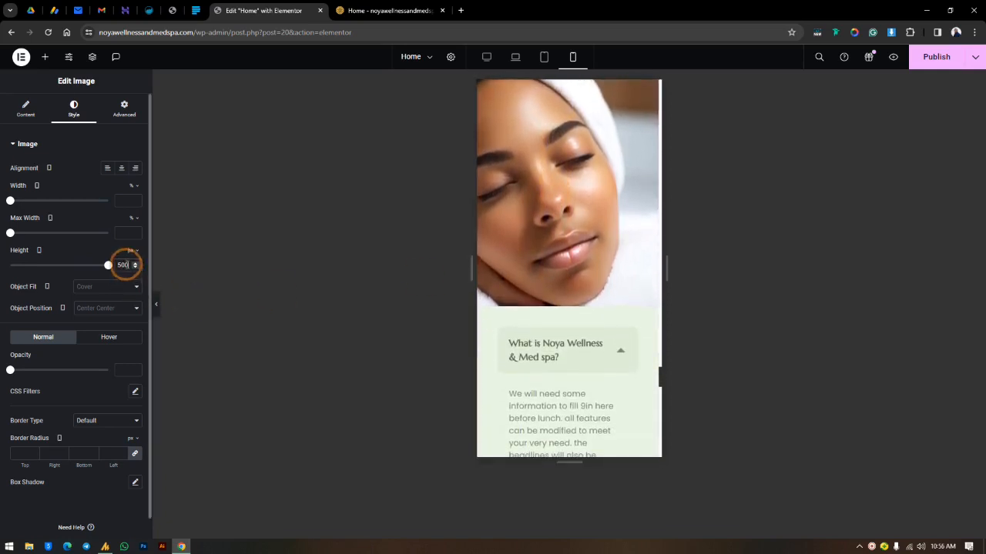
pyautogui.moveTo(109, 268); pyautogui.dragTo(73, 277)
pyautogui.scroll(3, 488, 308)
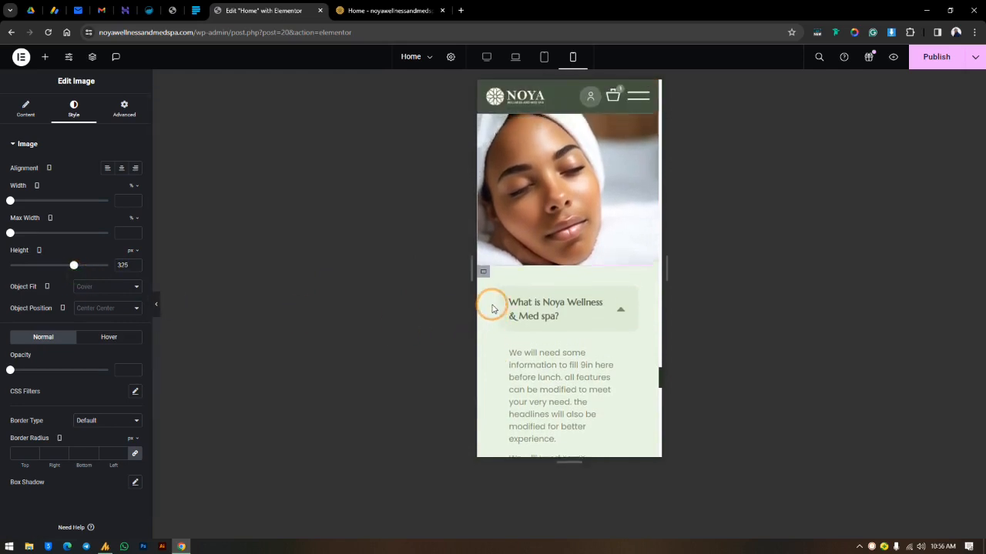
pyautogui.moveTo(73, 265); pyautogui.dragTo(57, 305)
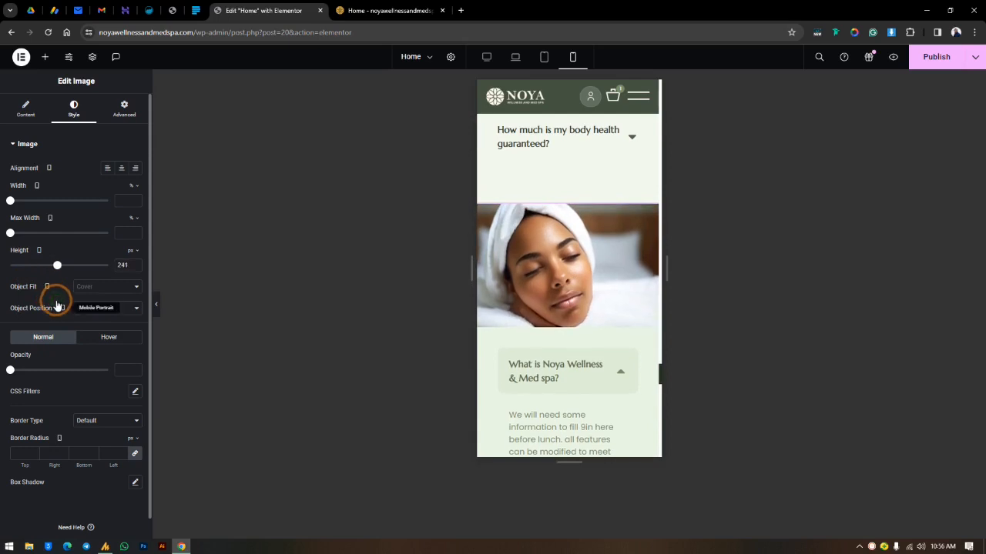
pyautogui.moveTo(58, 267); pyautogui.dragTo(75, 284)
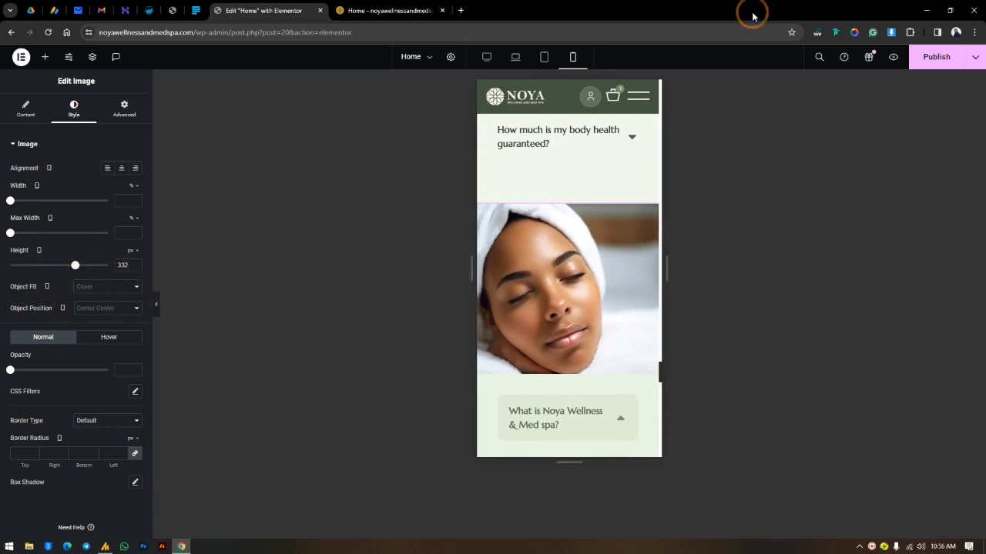
# Step: Return to the desktop view and review the image and FAQ columns side by side
pyautogui.click(507, 167)
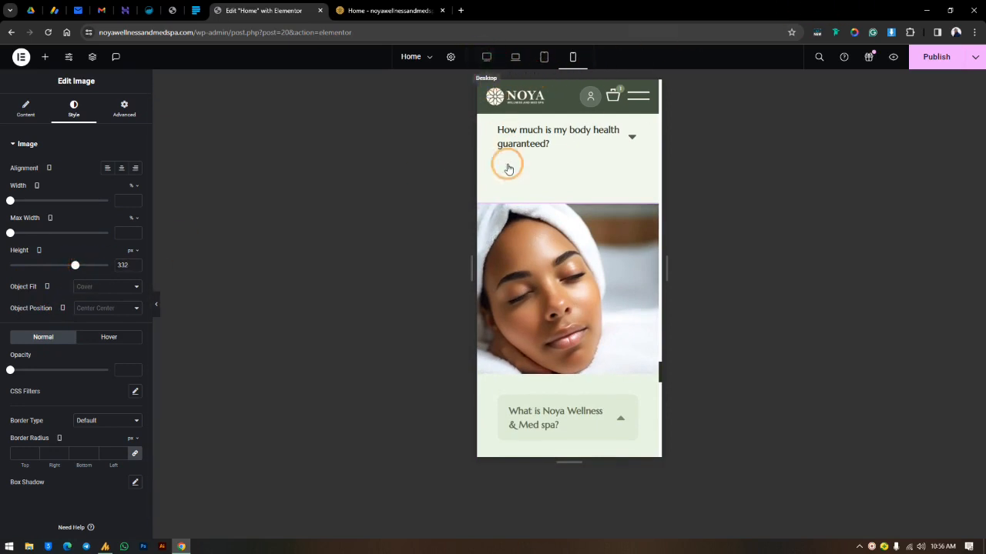
pyautogui.scroll(4, 688, 264)
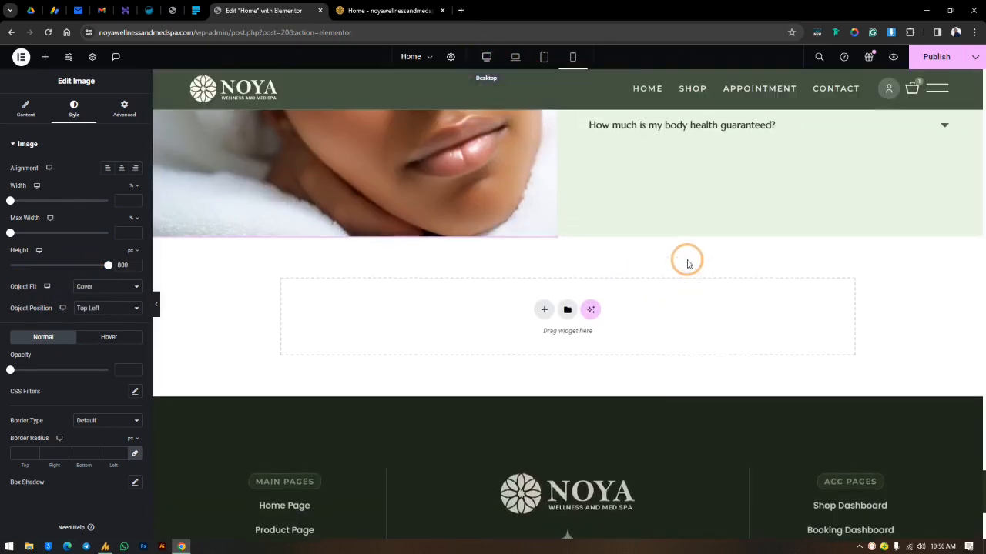
pyautogui.scroll(-3, 687, 264)
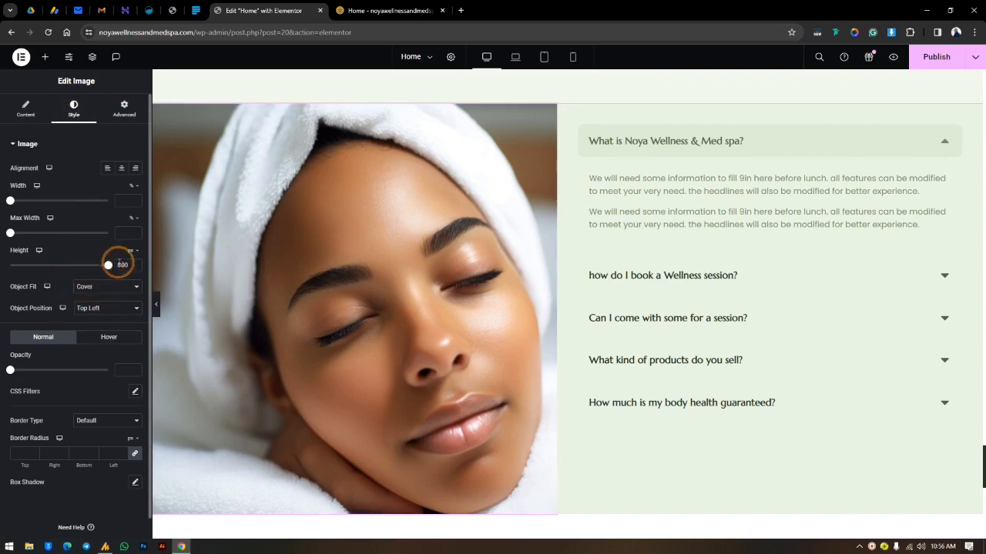
# Step: Clear the Image widget's desktop height to compare its natural size with the FAQ column, and re-enter 800 px
pyautogui.moveTo(125, 262); pyautogui.dragTo(96, 269)
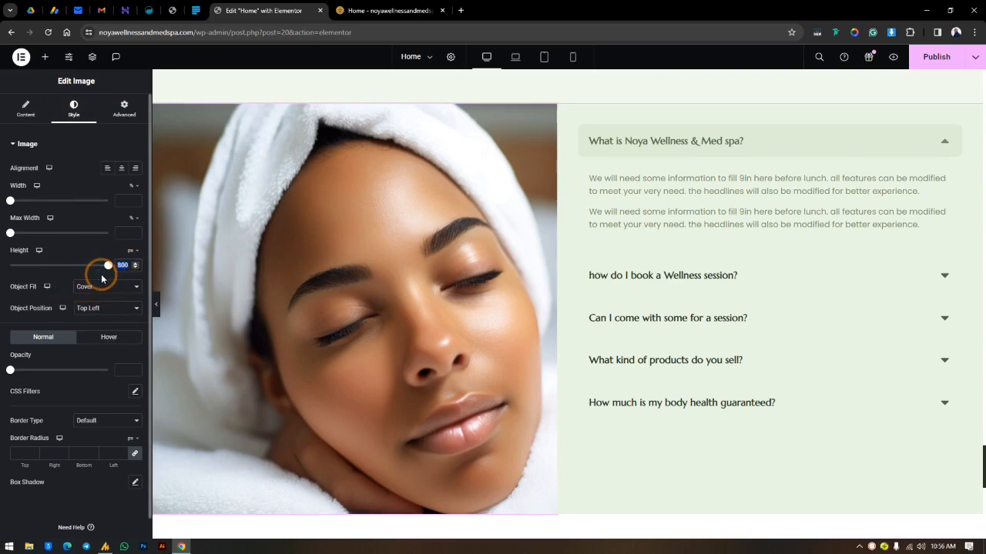
pyautogui.press('BackSpace')
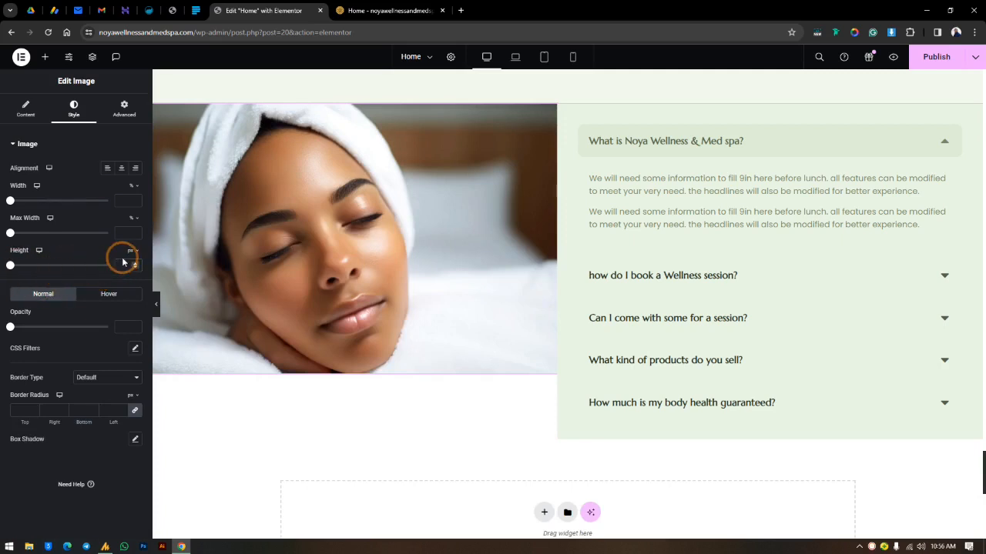
pyautogui.write('50')
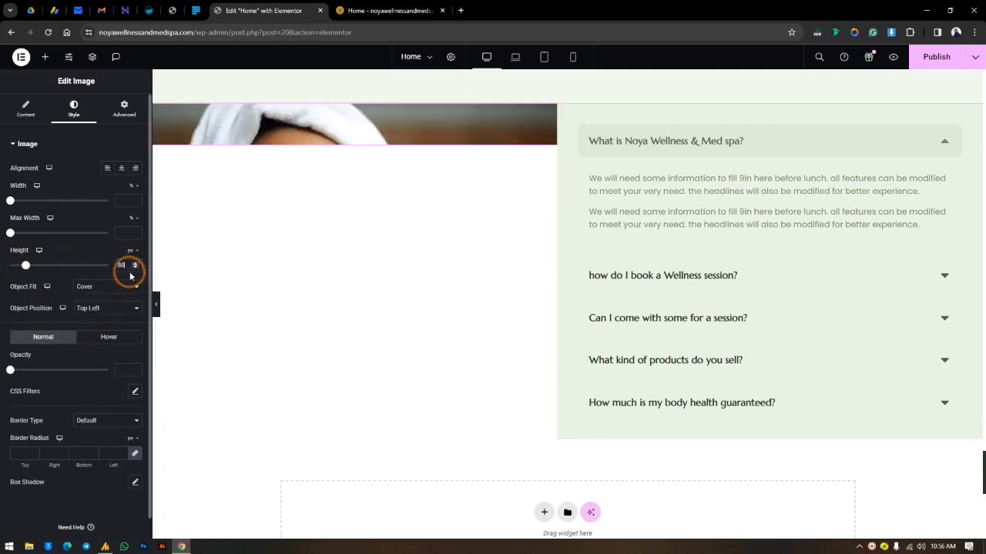
pyautogui.write('0')
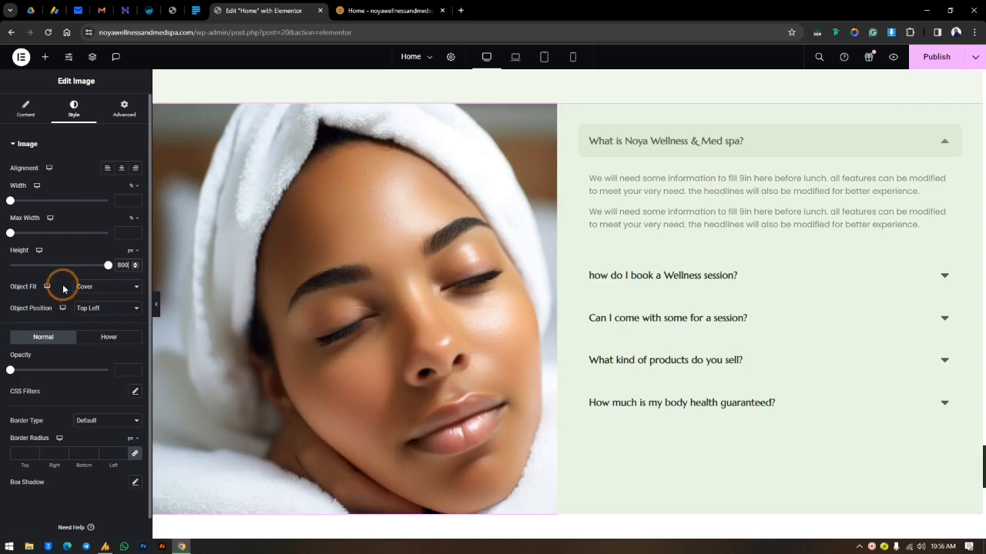
pyautogui.click(299, 307)
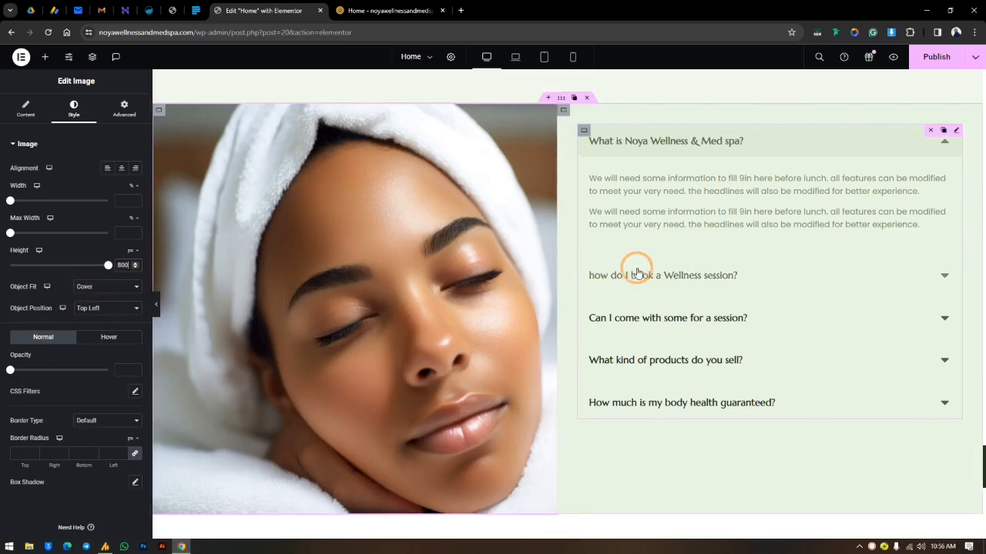
pyautogui.scroll(2, 638, 267)
pyautogui.scroll(-2, 639, 266)
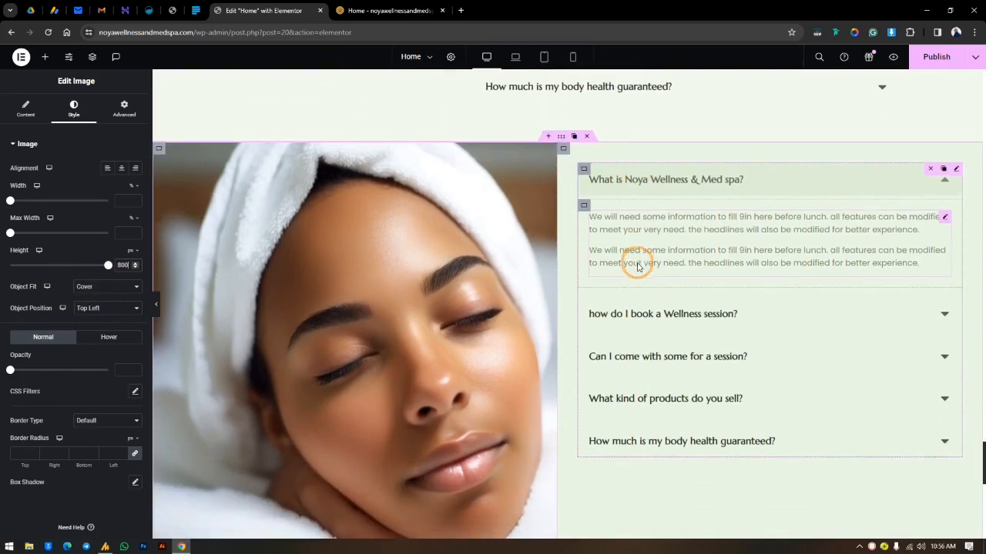